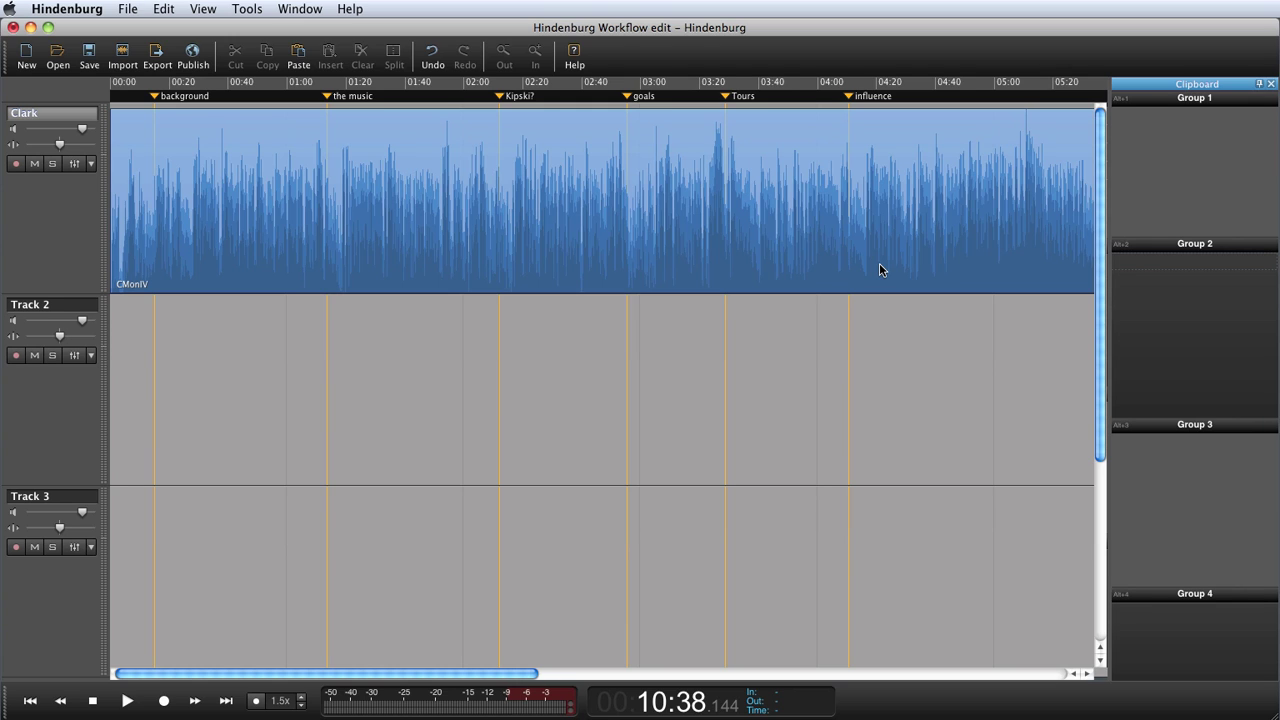
# Show the Clark interview's Markers list and jump to the 'the music' and 'Kipski?' markers
pyautogui.click(170, 108)
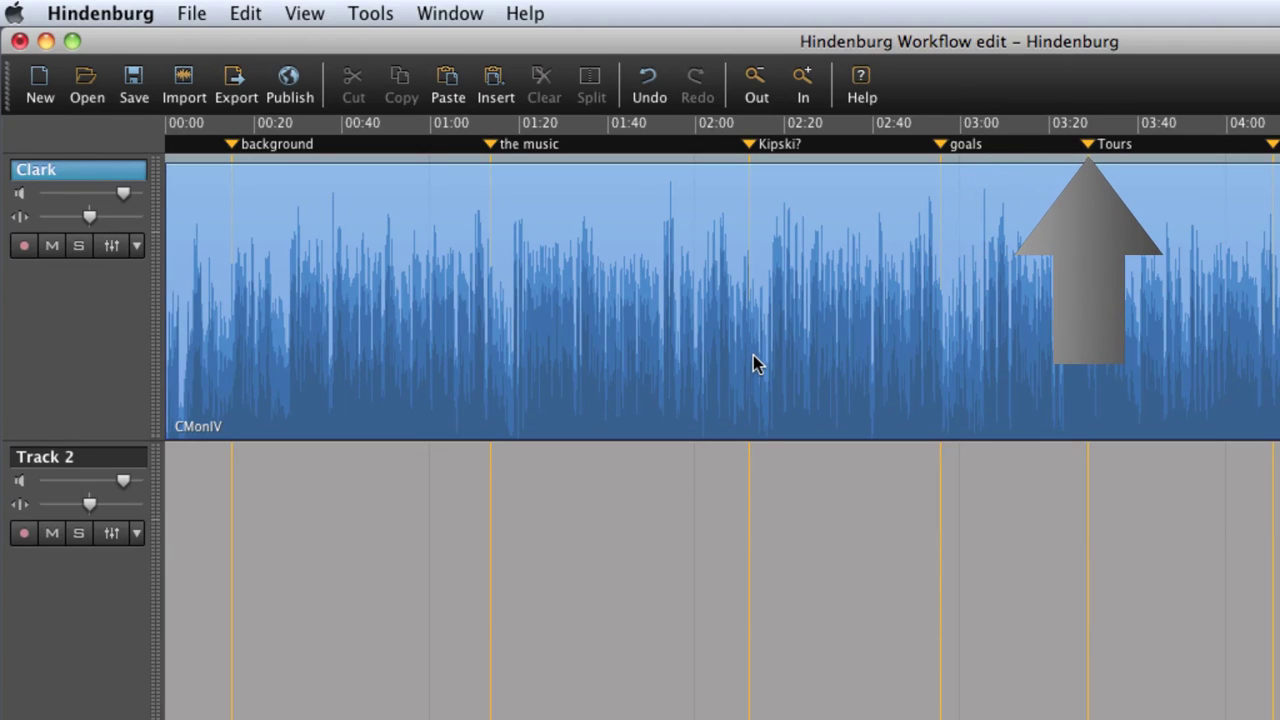
pyautogui.click(305, 21)
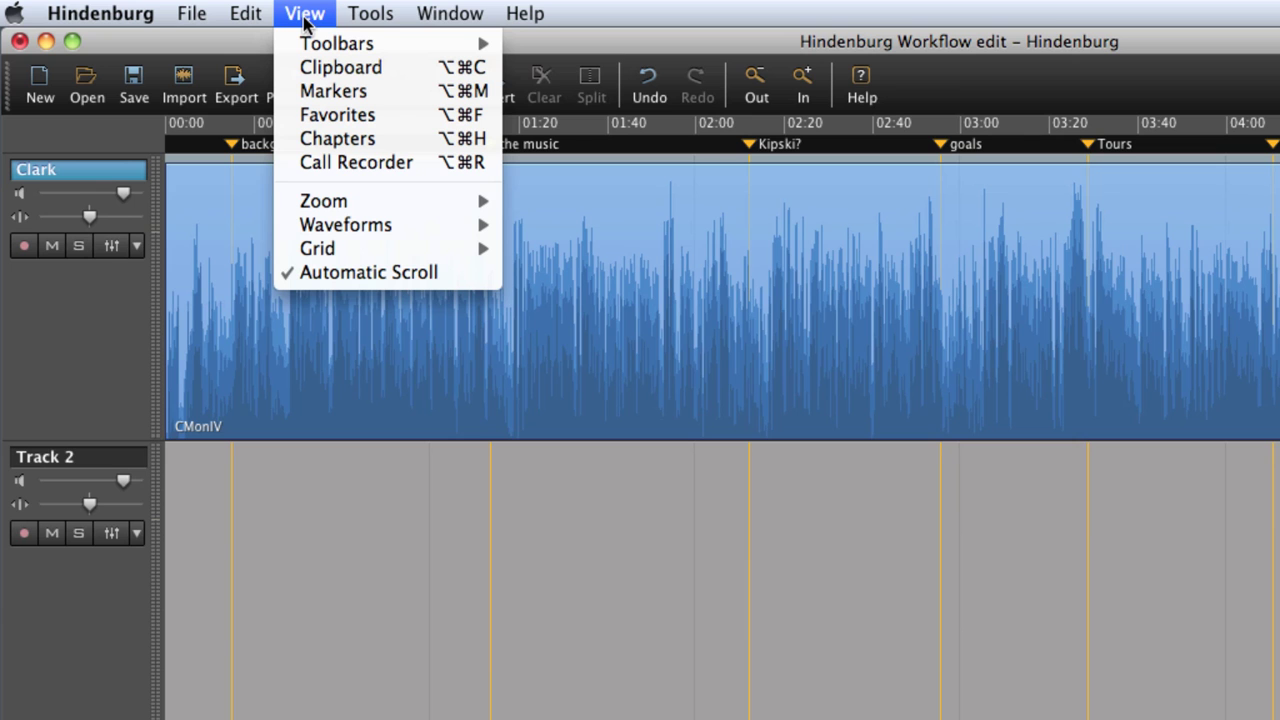
pyautogui.click(333, 91)
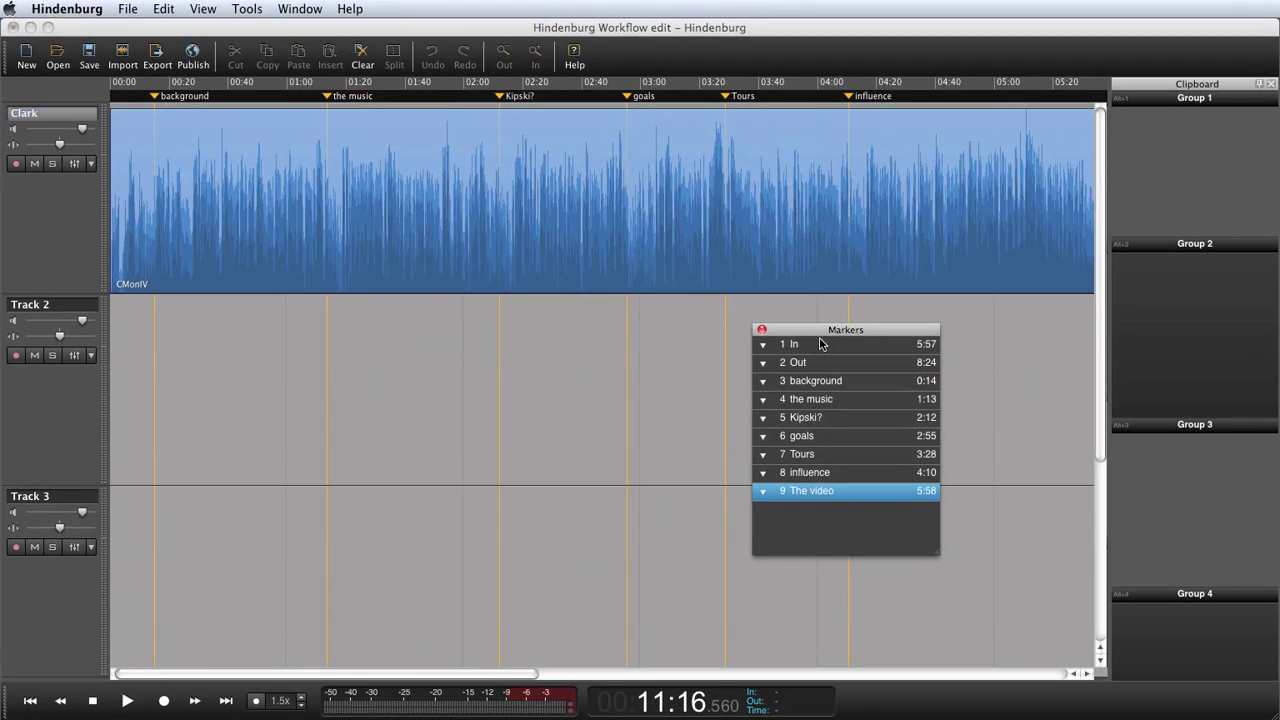
pyautogui.moveTo(841, 333); pyautogui.dragTo(753, 346)
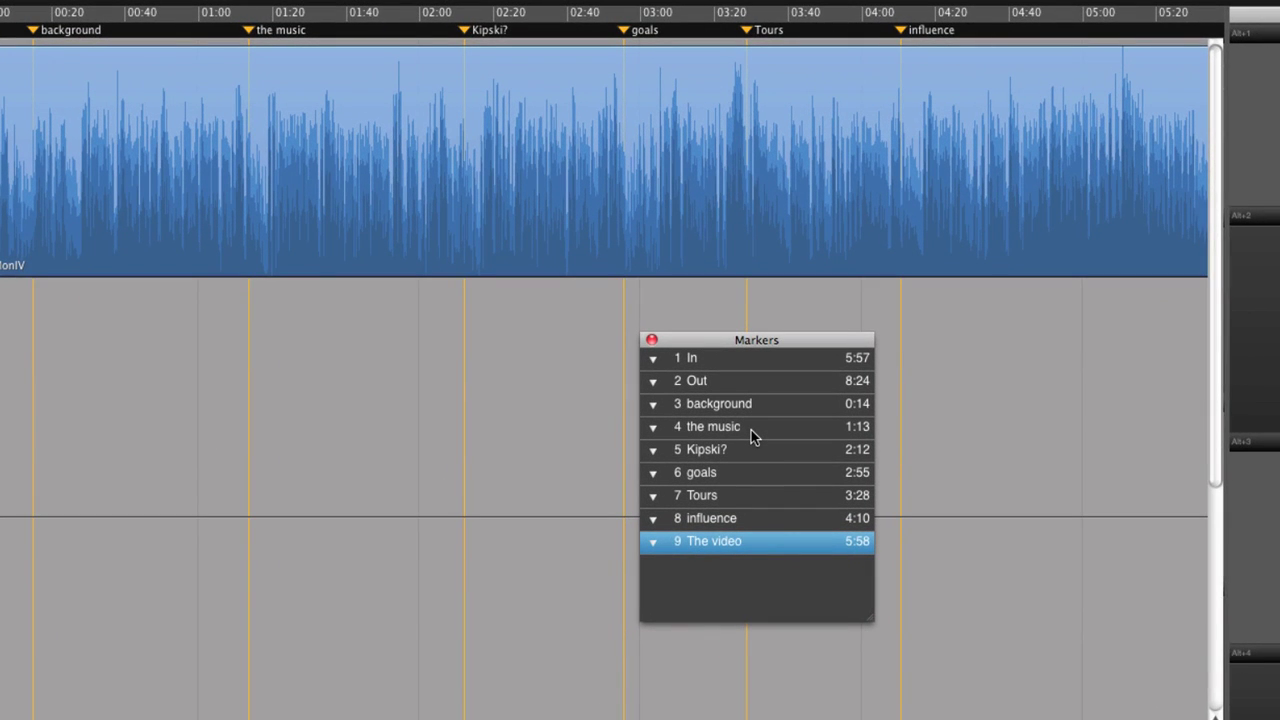
pyautogui.click(751, 430)
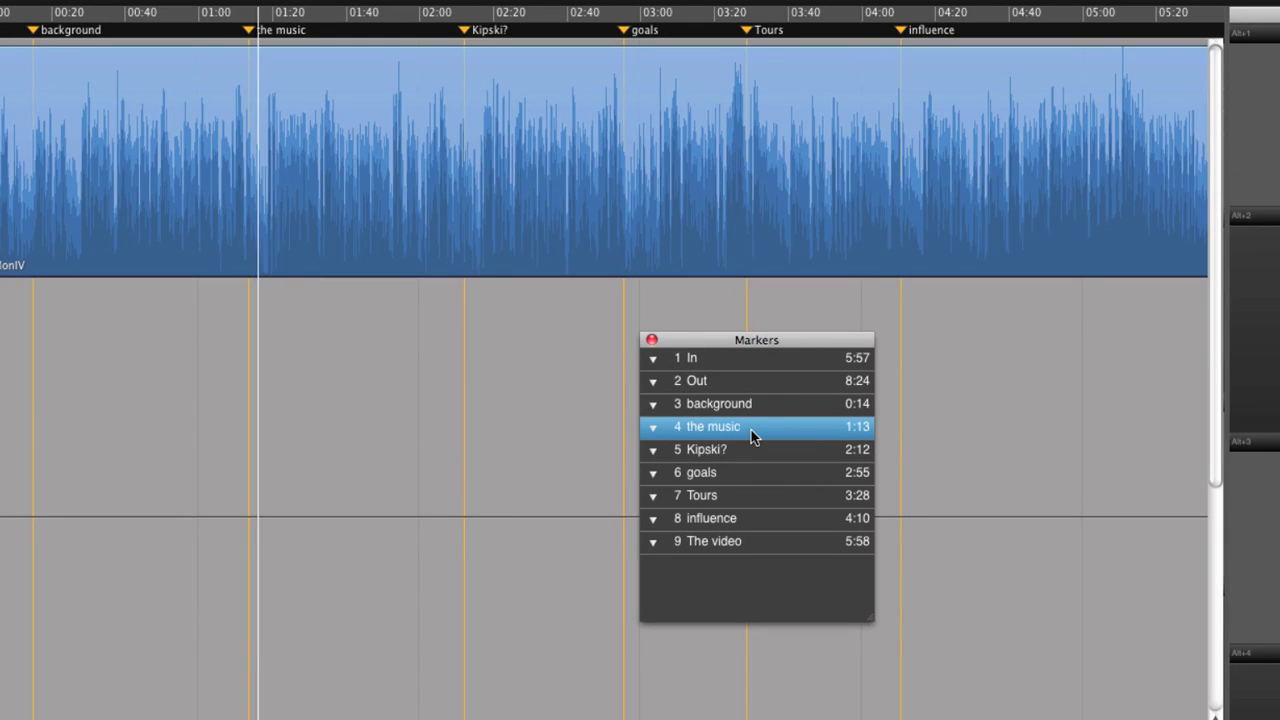
pyautogui.click(753, 452)
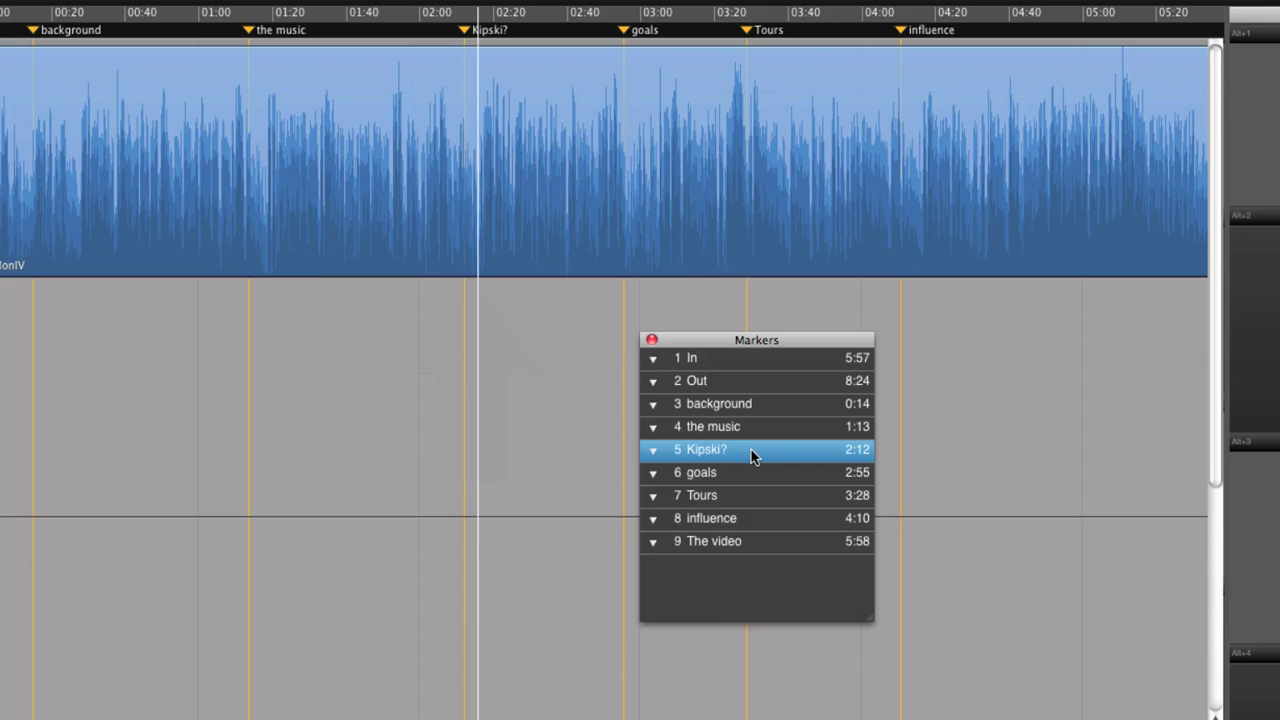
# Drop a new marker at 8:21 in the Clark interview and rename Marker 10 to 'again?'
pyautogui.click(754, 497)
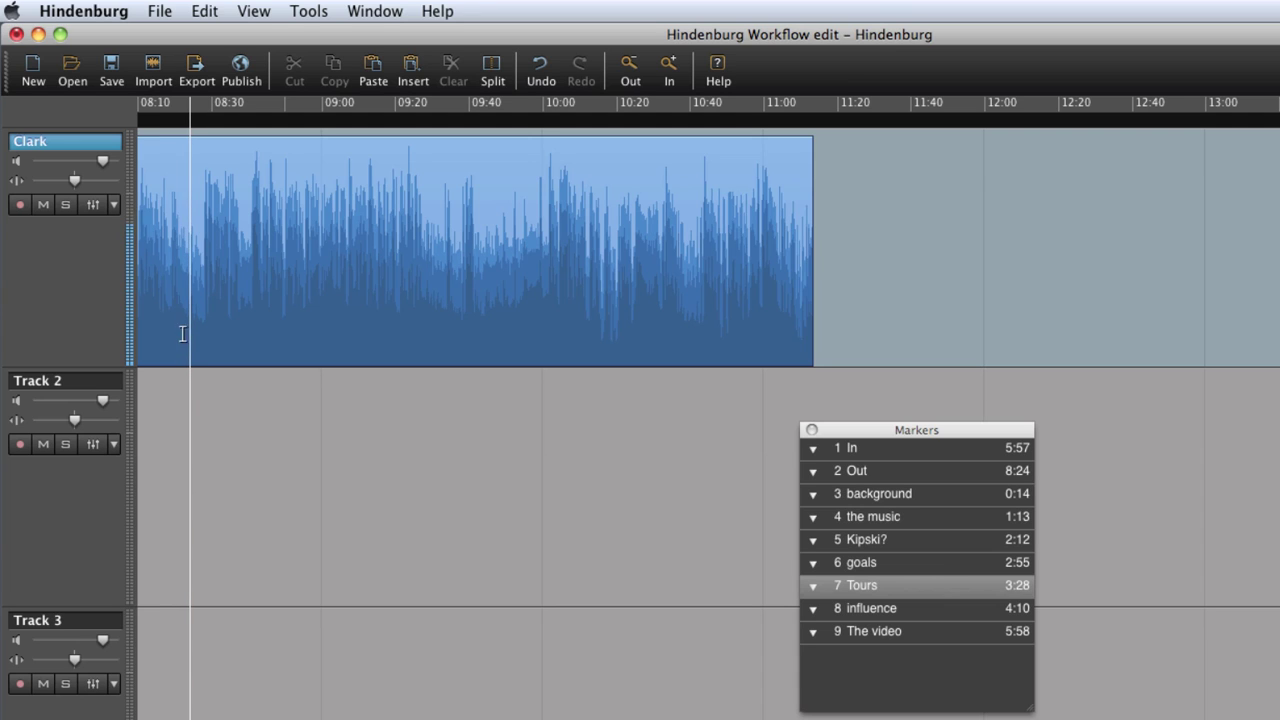
pyautogui.click(182, 339)
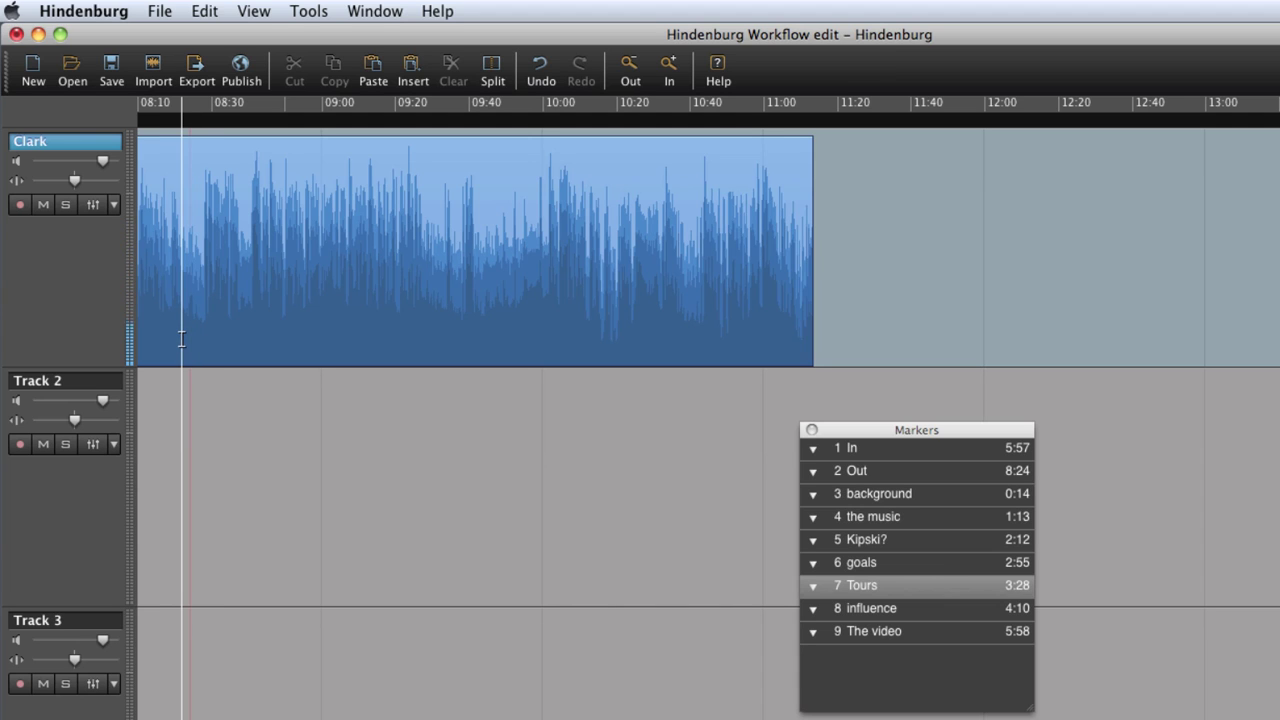
pyautogui.press('m')
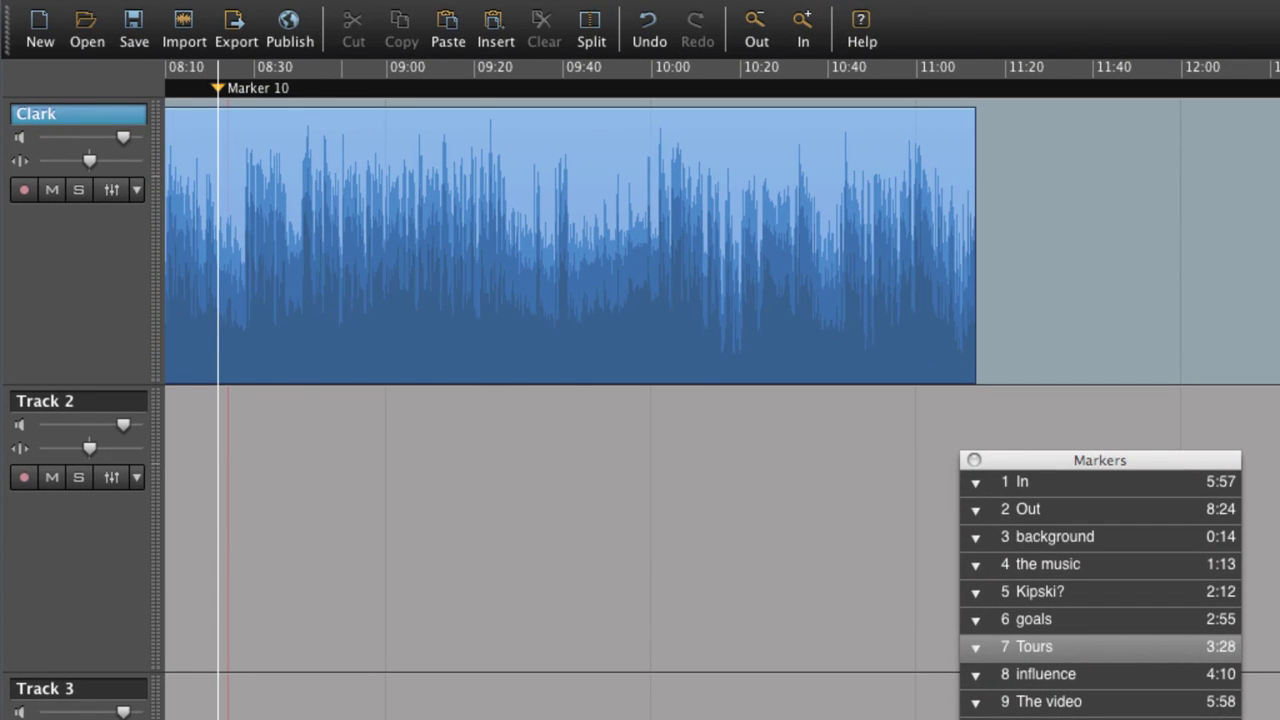
pyautogui.click(988, 655)
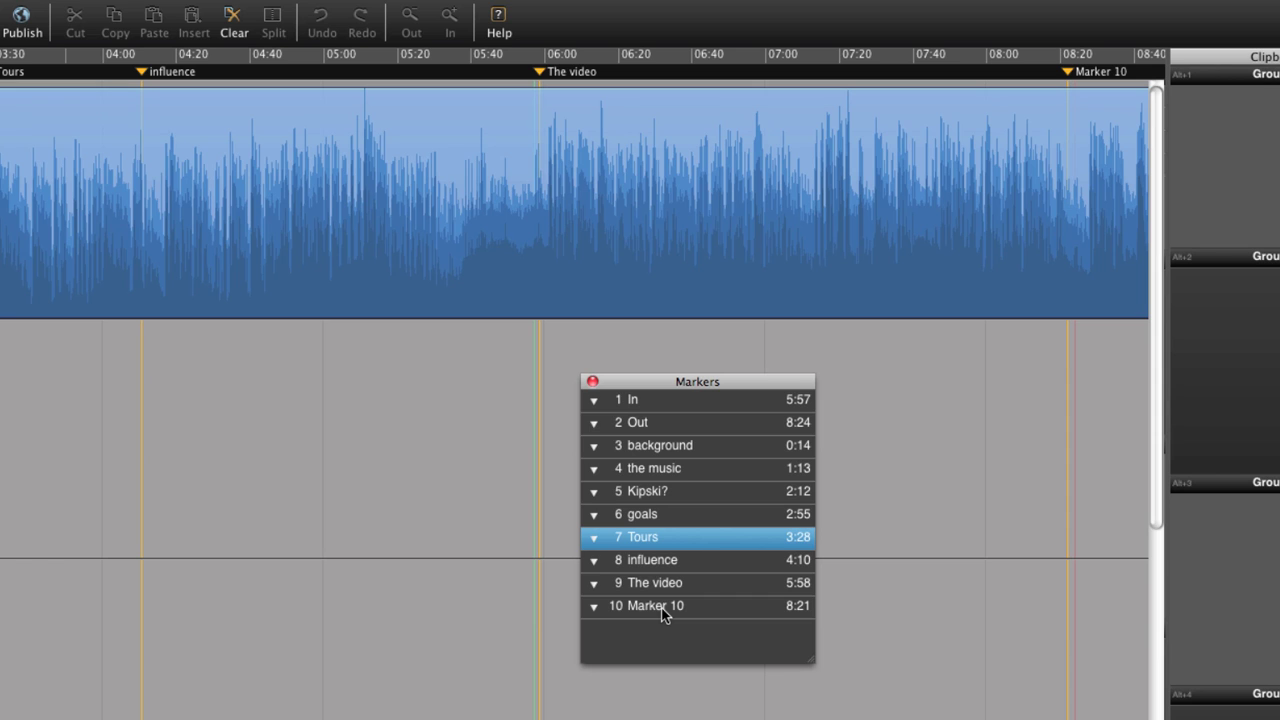
pyautogui.click(676, 608)
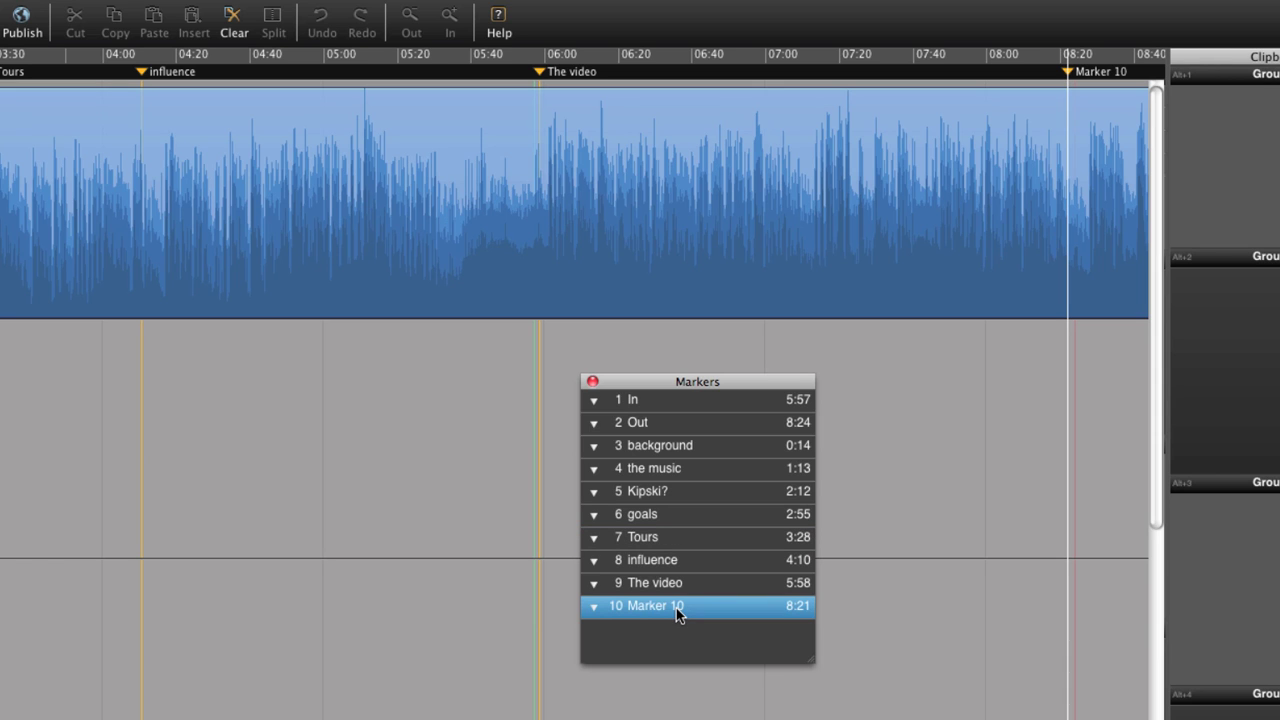
pyautogui.doubleClick(676, 608)
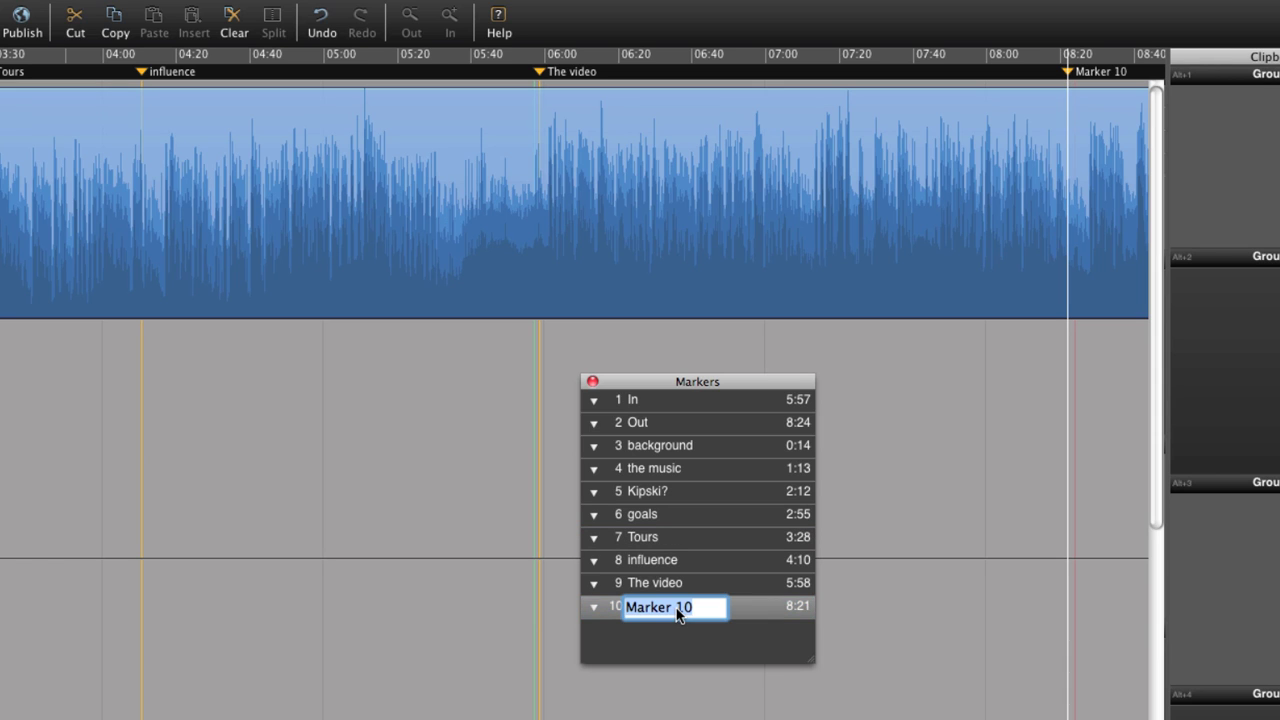
pyautogui.write('again?')
pyautogui.press('Return')
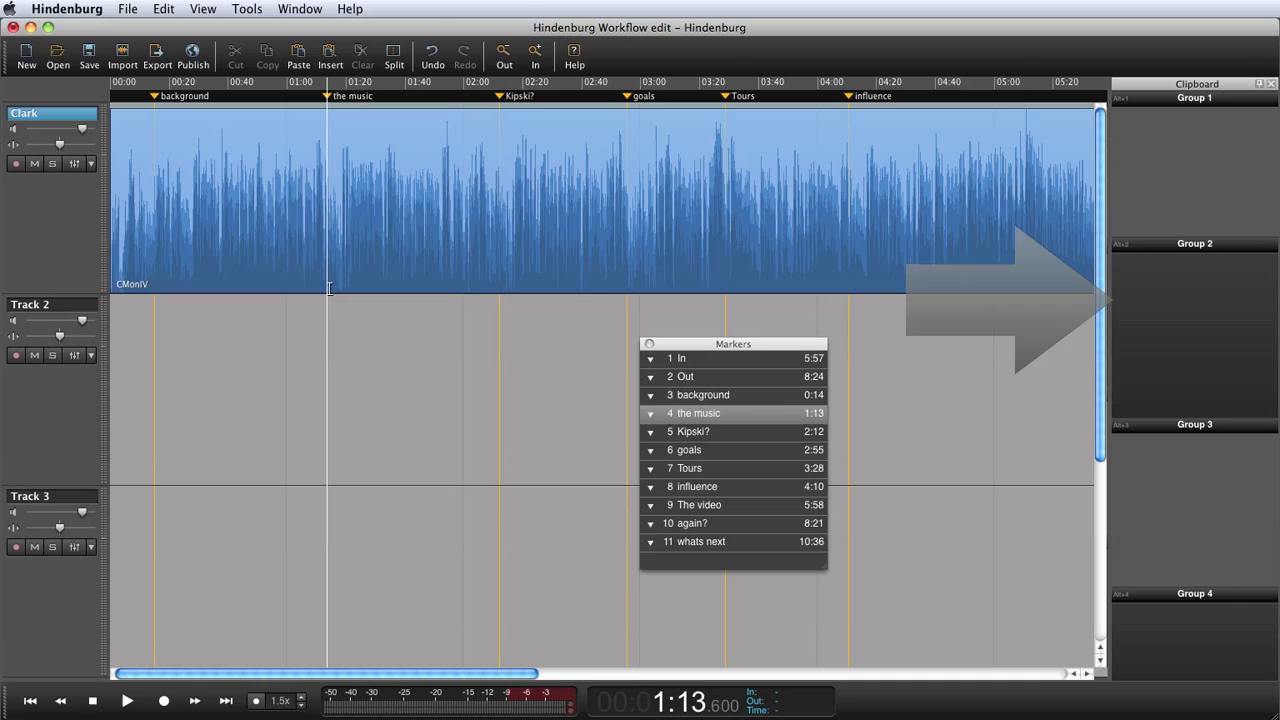
# Move the 1:14–2:12 interview section into Clipboard Group 2 and name it 'the music'
pyautogui.moveTo(327, 288); pyautogui.dragTo(498, 284)
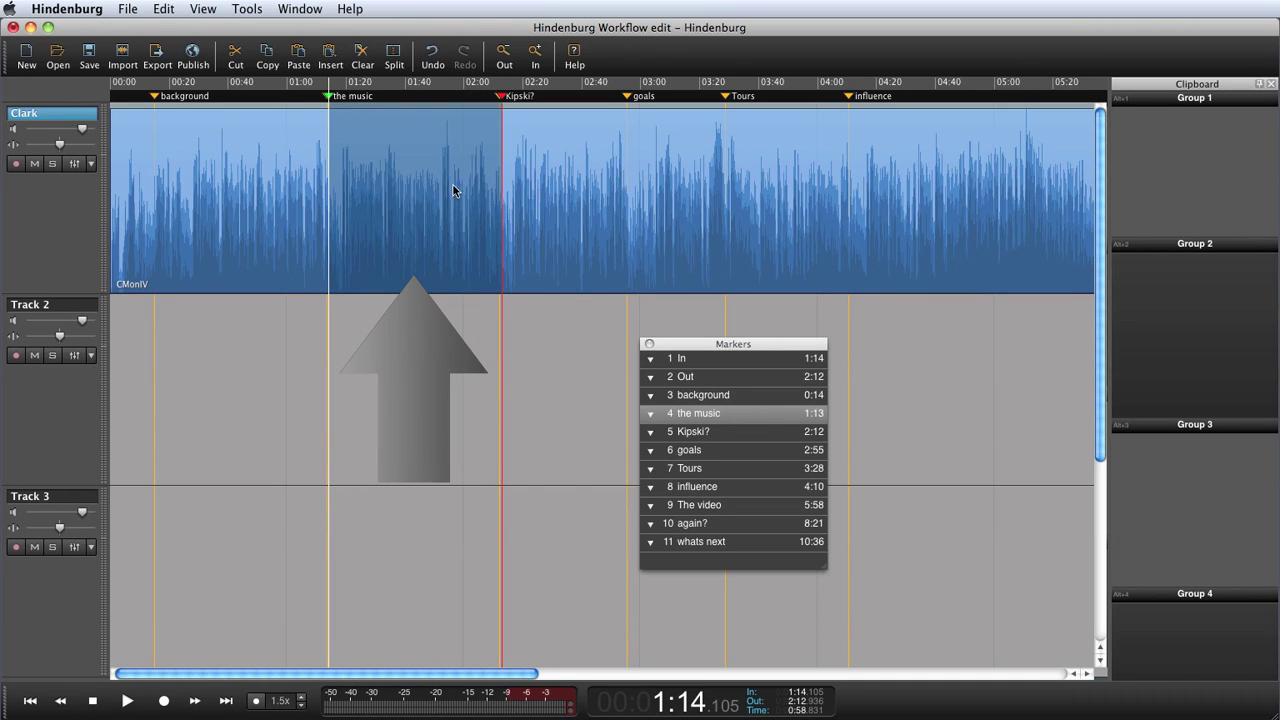
pyautogui.moveTo(420, 172); pyautogui.dragTo(1166, 284)
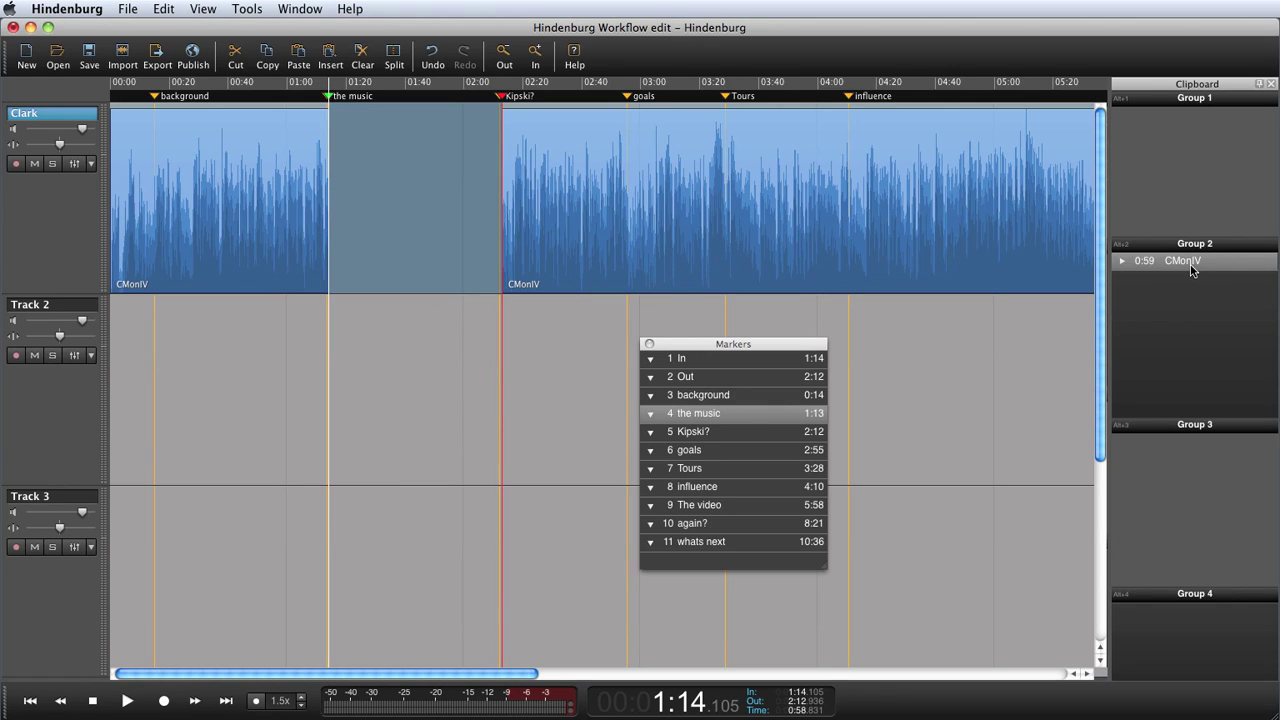
pyautogui.doubleClick(1191, 268)
pyautogui.write('the ')
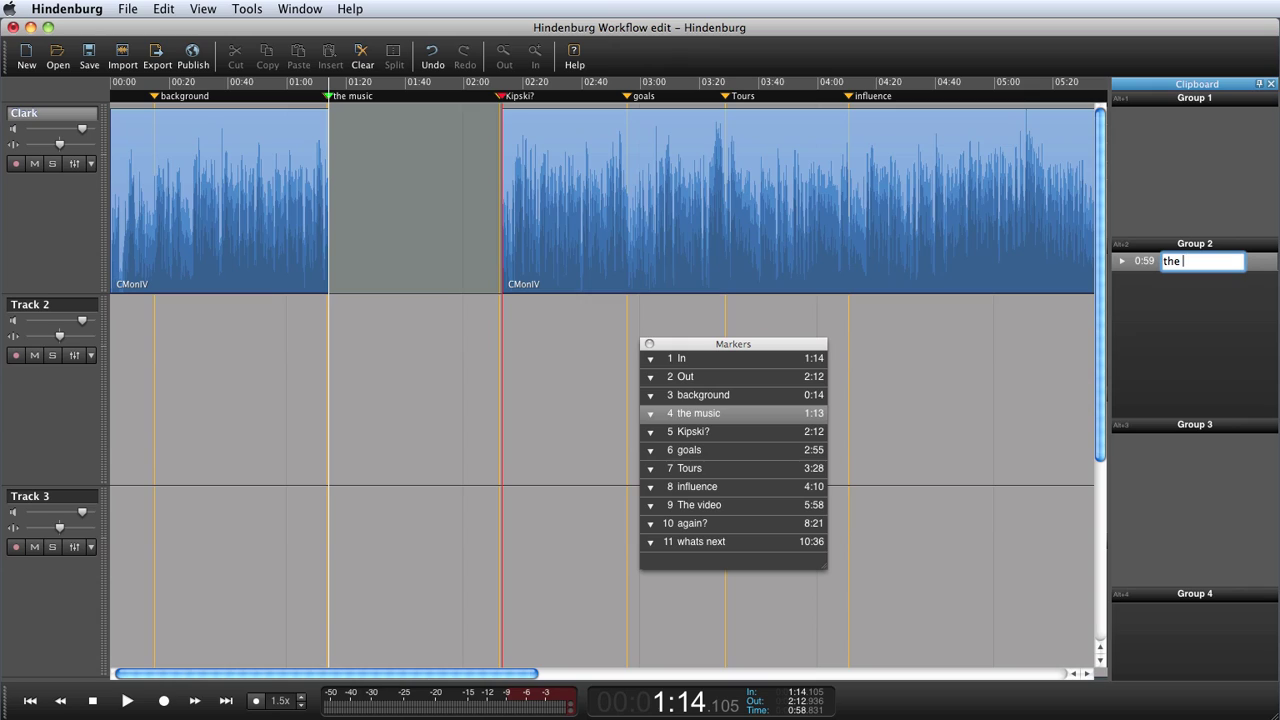
pyautogui.write('music')
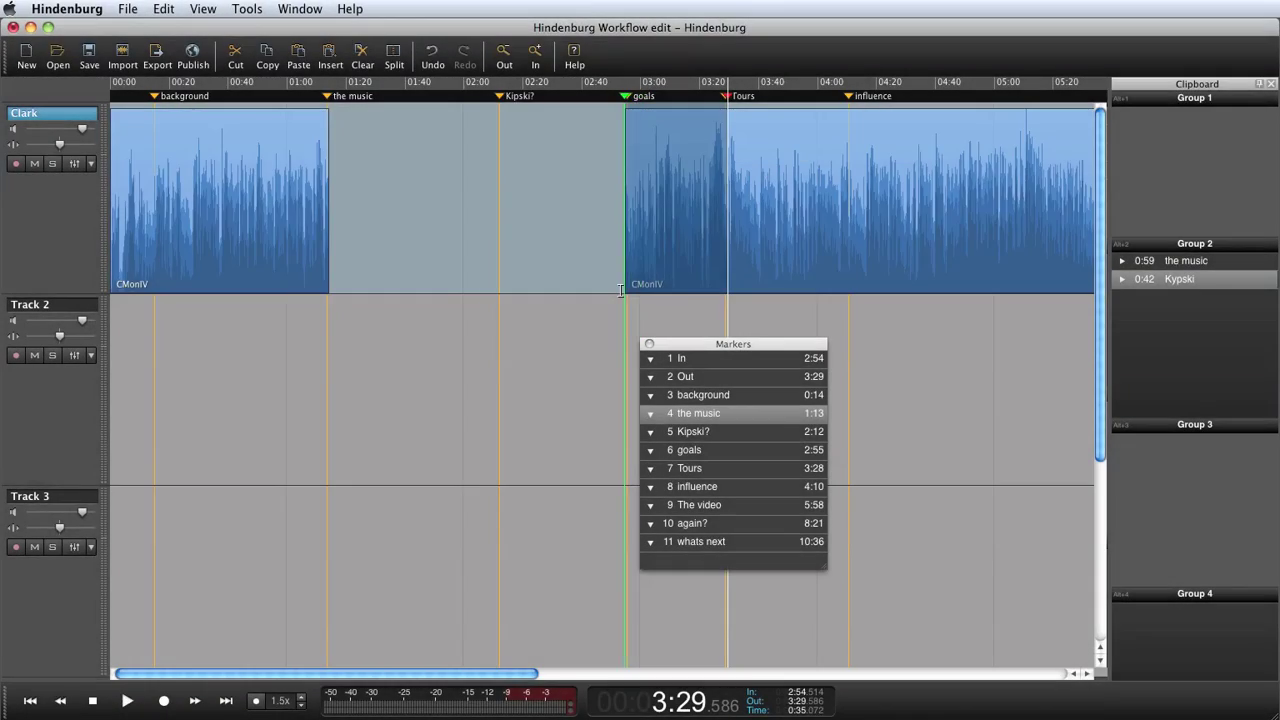
# Move the 2:53–3:29 section into Clipboard Group 2 and name it 'Goals'
pyautogui.moveTo(1081, 328); pyautogui.dragTo(1147, 320)
pyautogui.click(1183, 303)
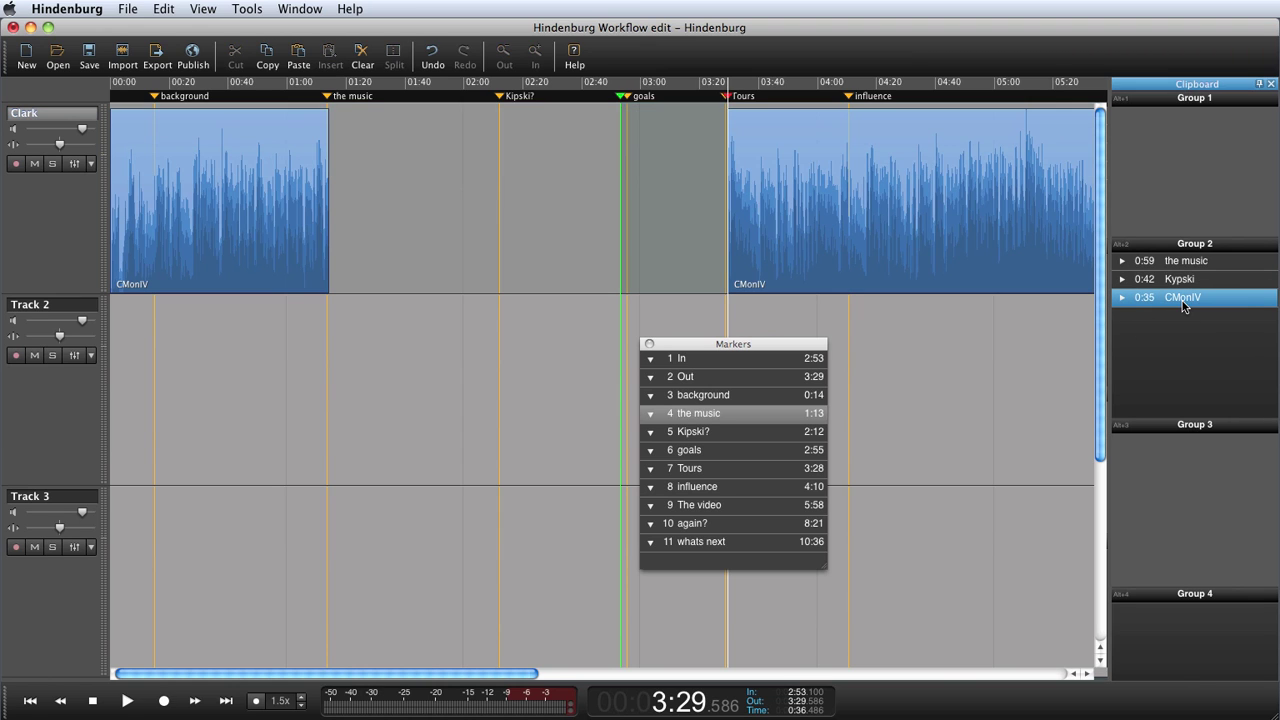
pyautogui.click(1182, 302)
pyautogui.write('Goals')
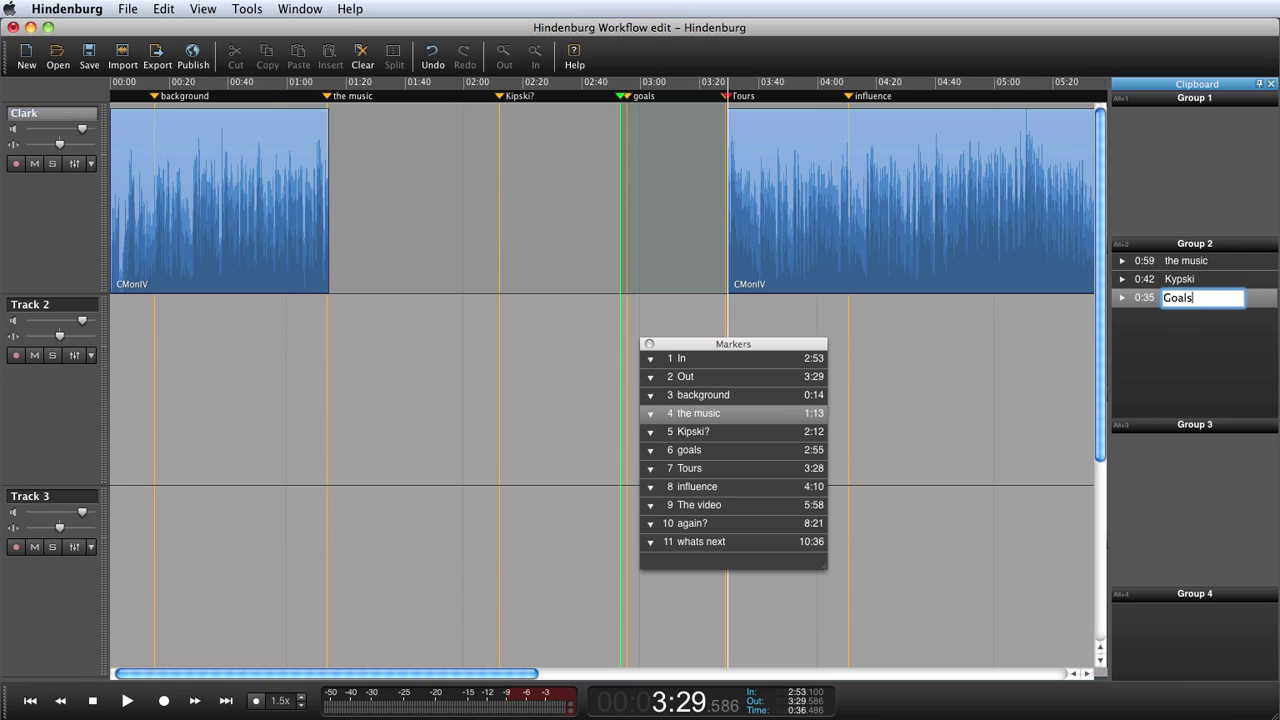
pyautogui.press('Return')
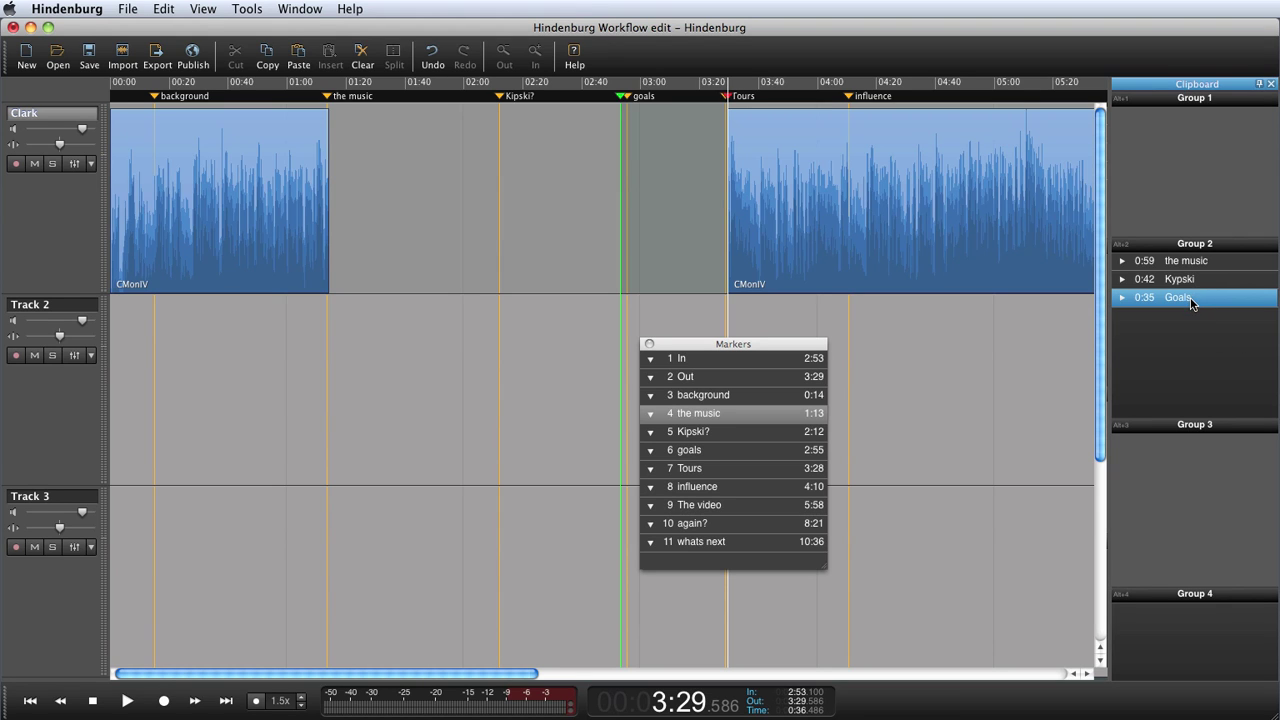
# Play back the Goals clipboard clip to check it, then drag it toward Track 2
pyautogui.press('space')
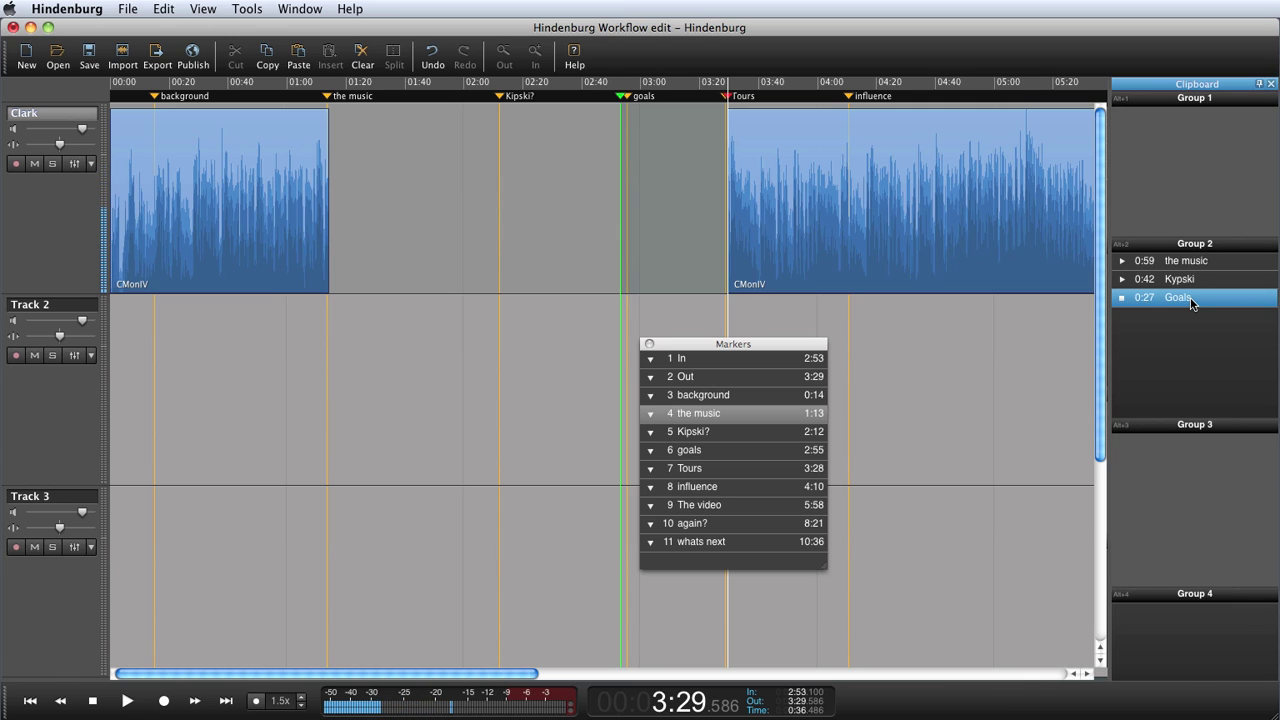
pyautogui.press('space')
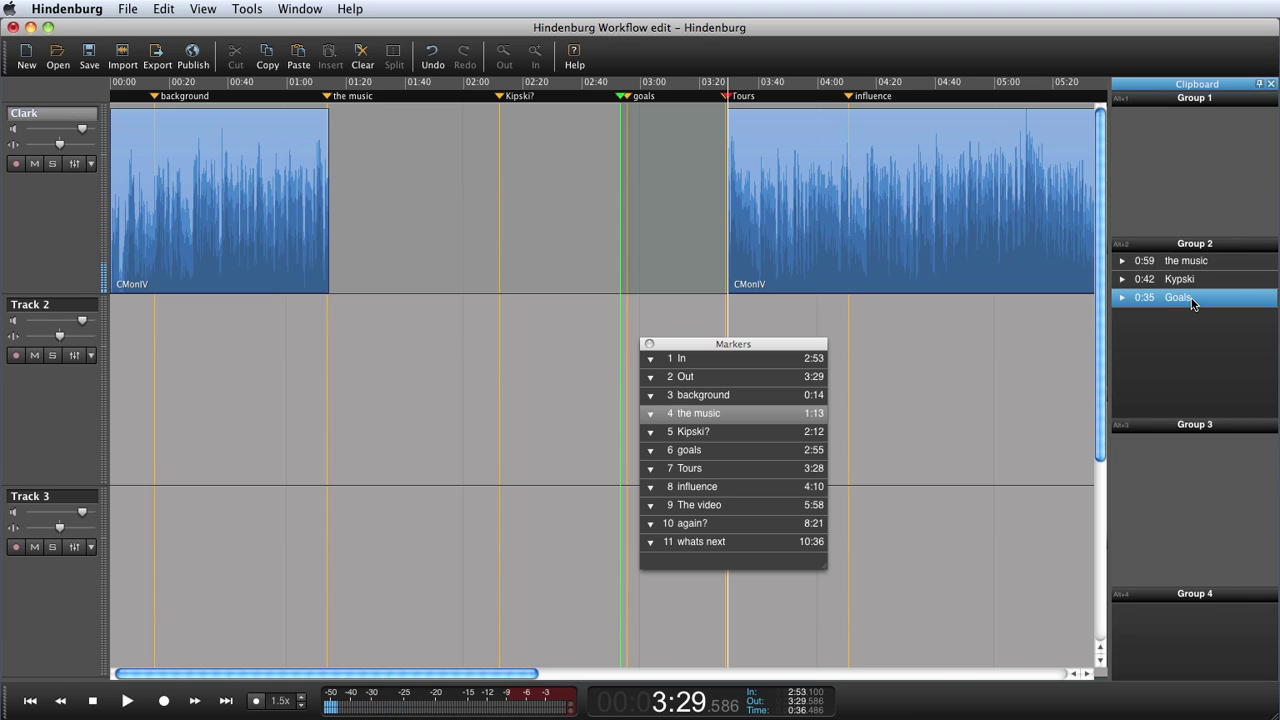
pyautogui.moveTo(1193, 303); pyautogui.dragTo(372, 377)
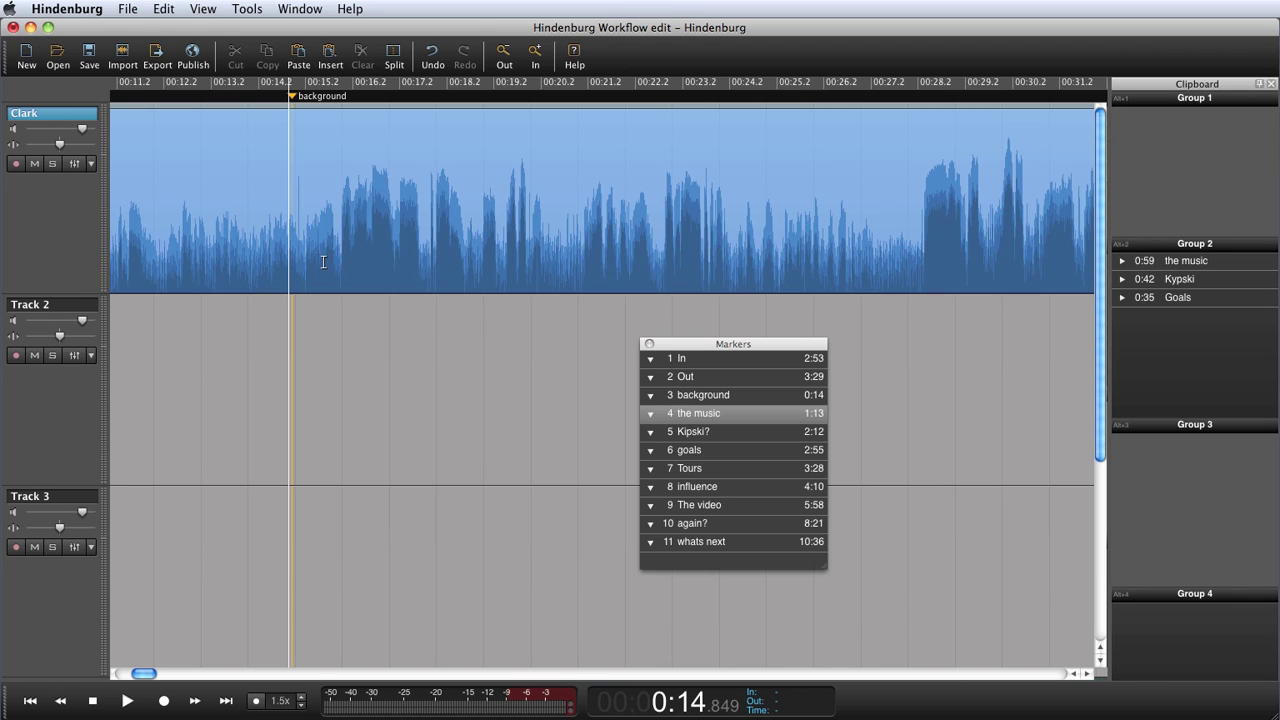
# Delete the 0:19.45–0:22.975 stretch of Clark's interview after reviewing it from the background marker
pyautogui.press('space')
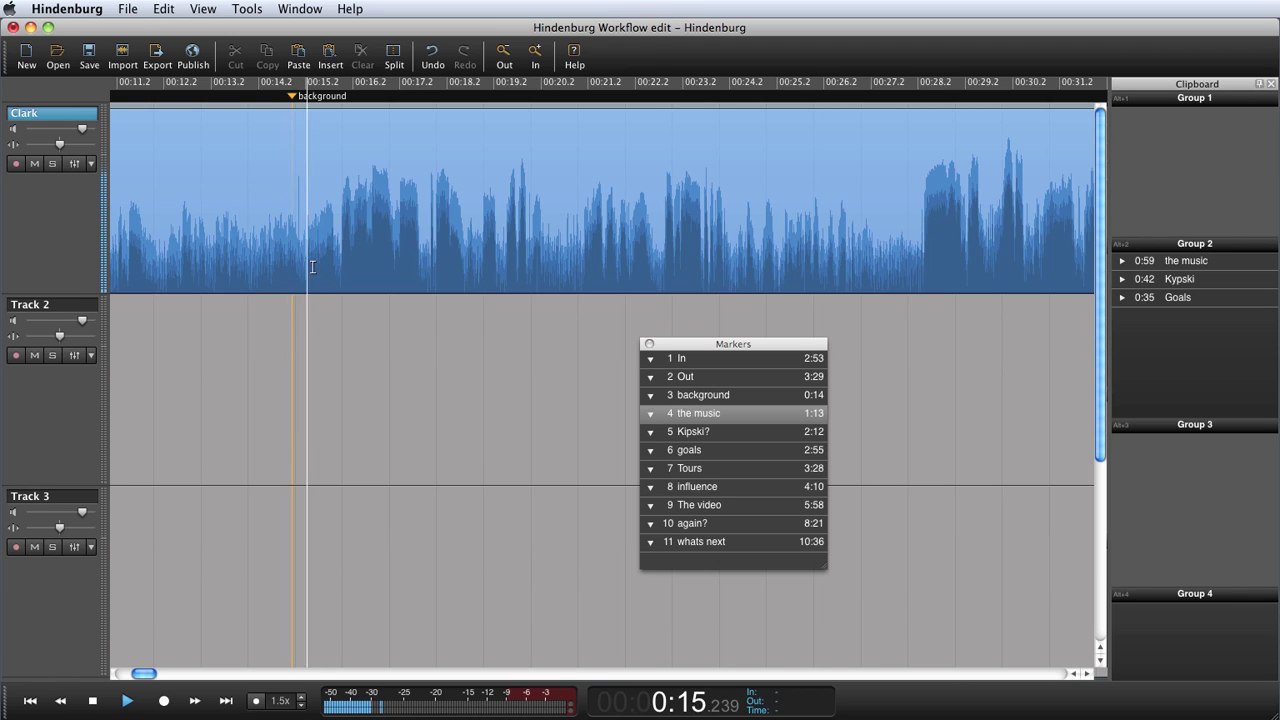
pyautogui.press('space')
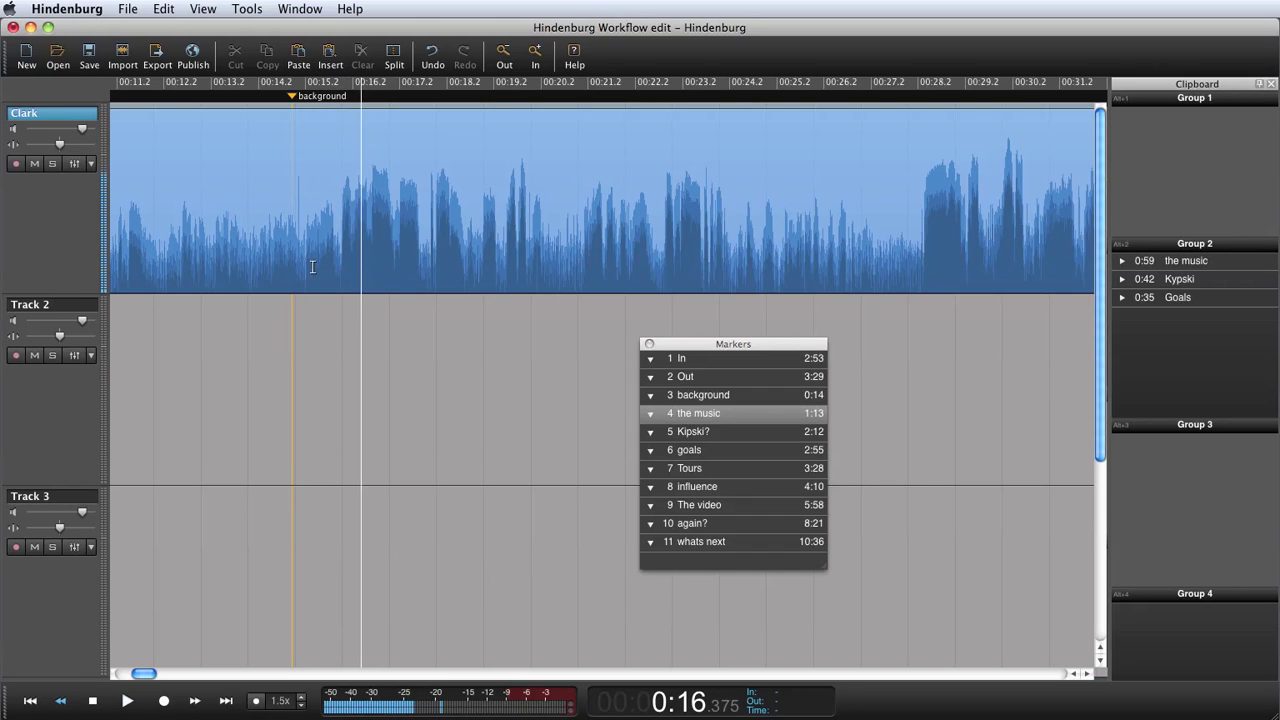
pyautogui.hotkey('shift', 'Home')
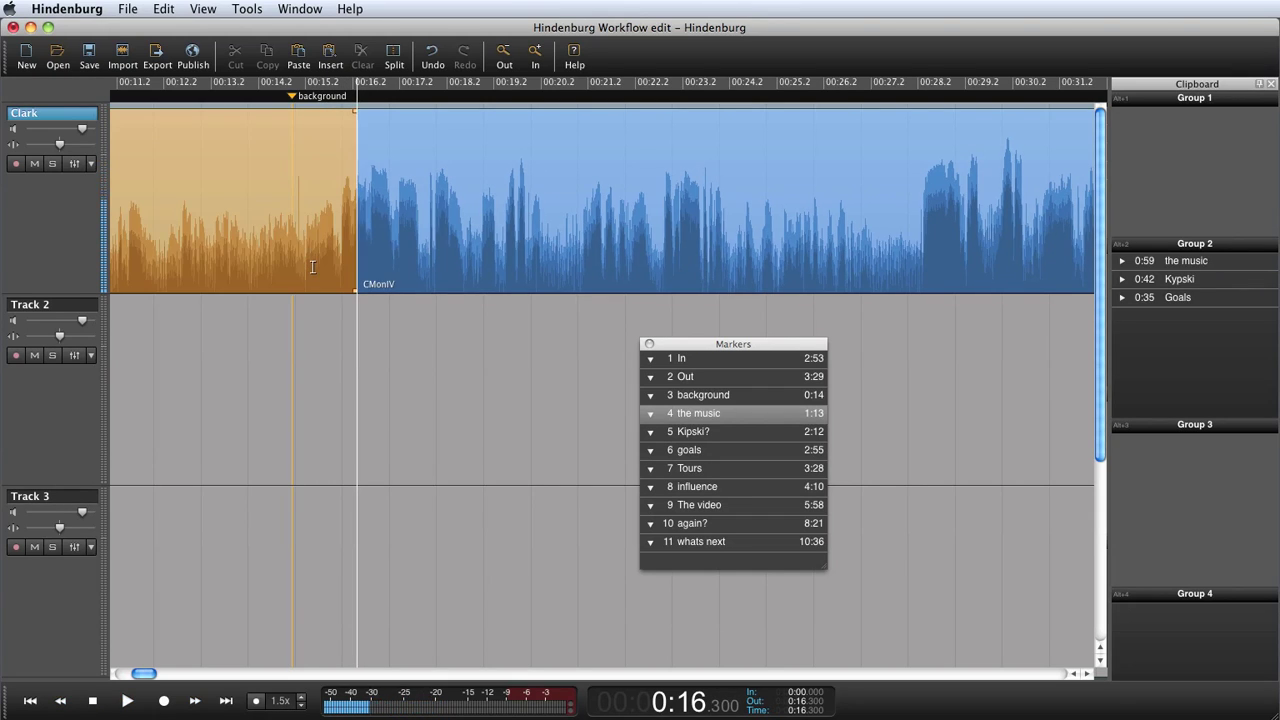
pyautogui.press('space')
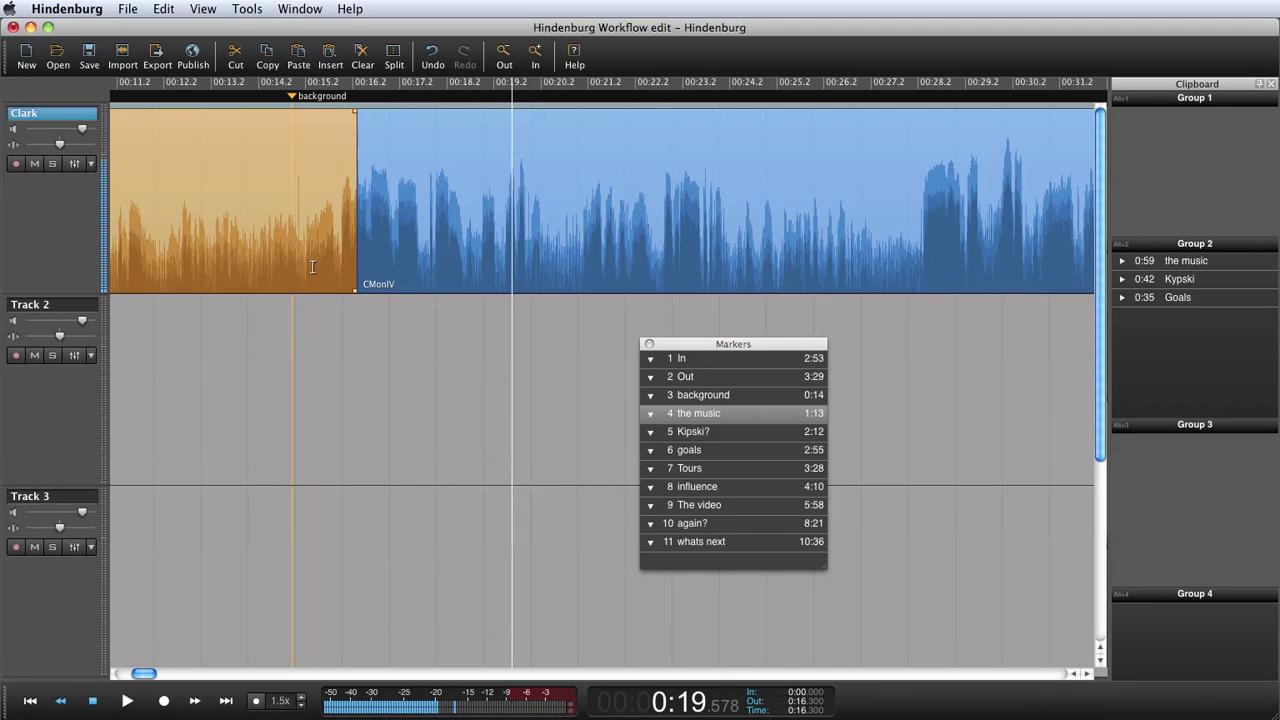
pyautogui.press('o')
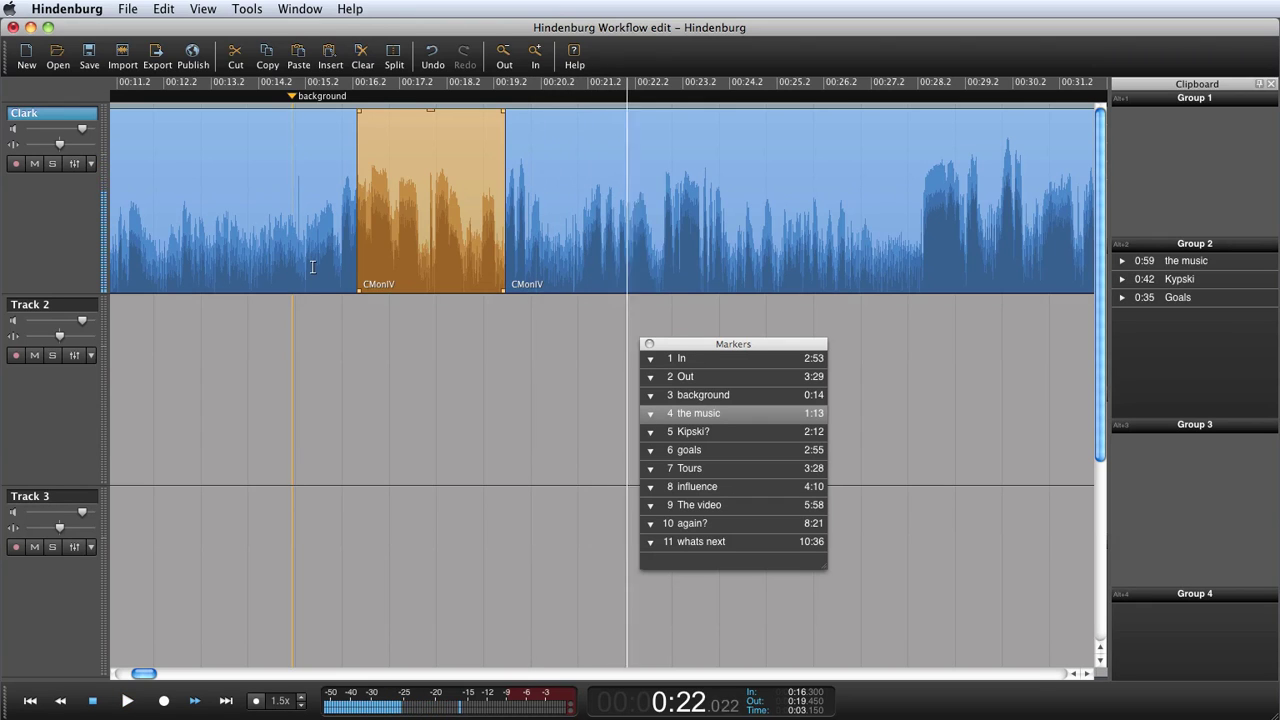
pyautogui.press('Left')
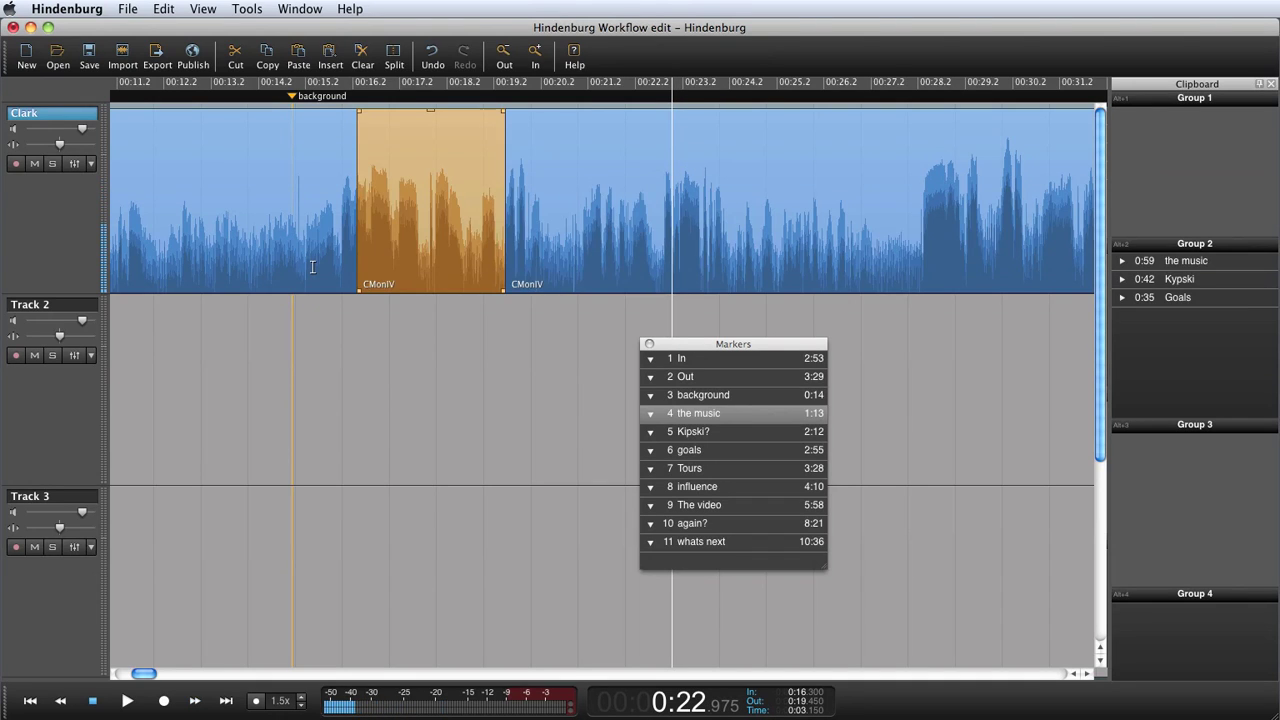
pyautogui.press('o')
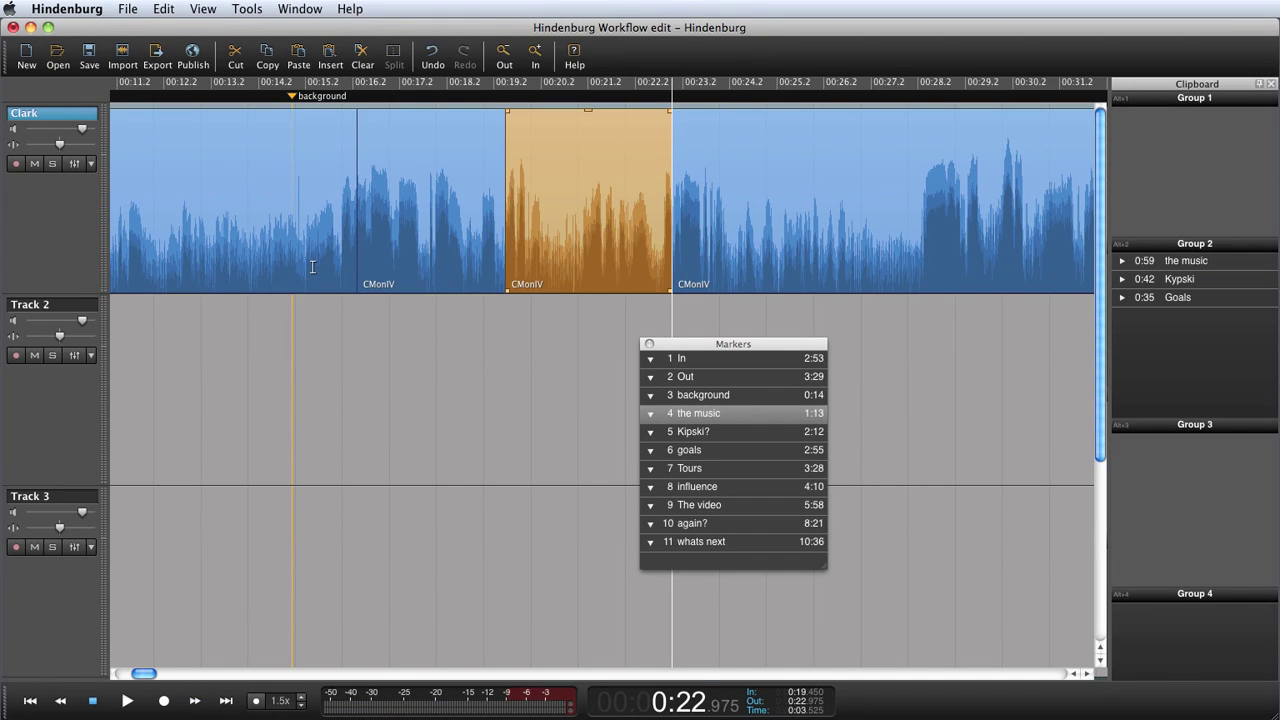
pyautogui.press('Delete')
pyautogui.press('space')
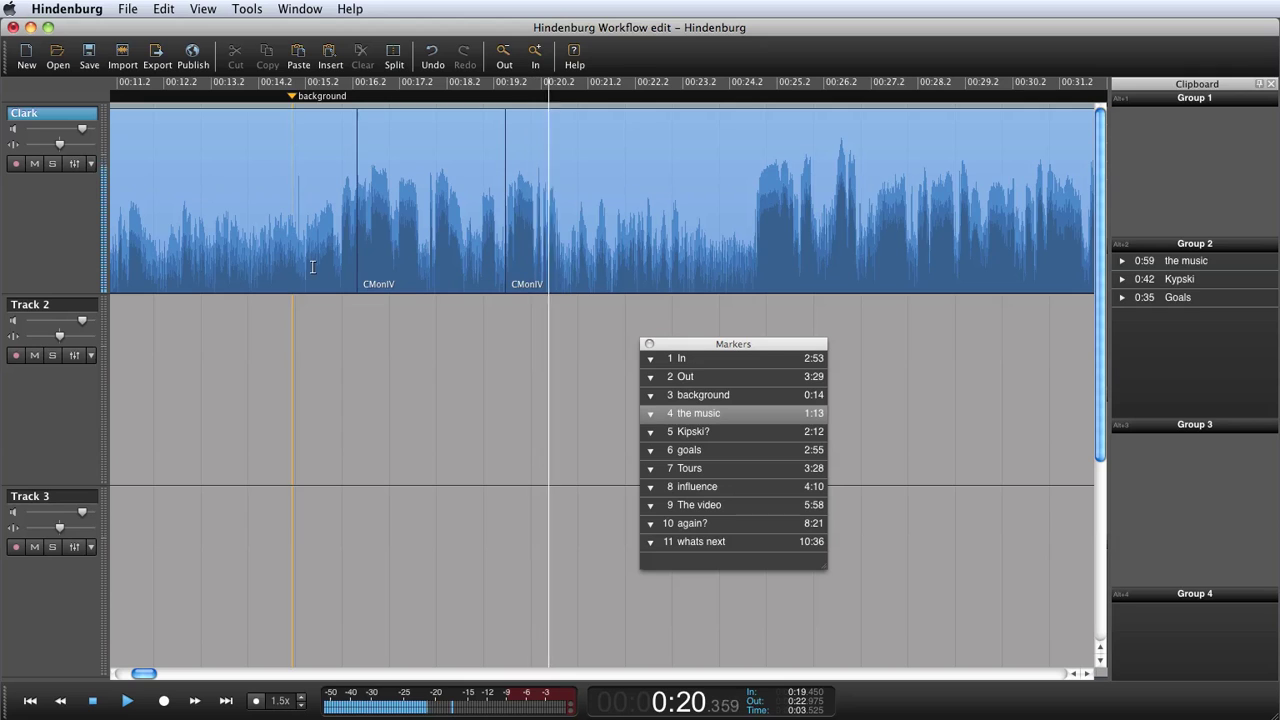
# Push the later clip right to open a gap, delete the opening clip, and mark 0:26.5–0:27.6
pyautogui.press('o')
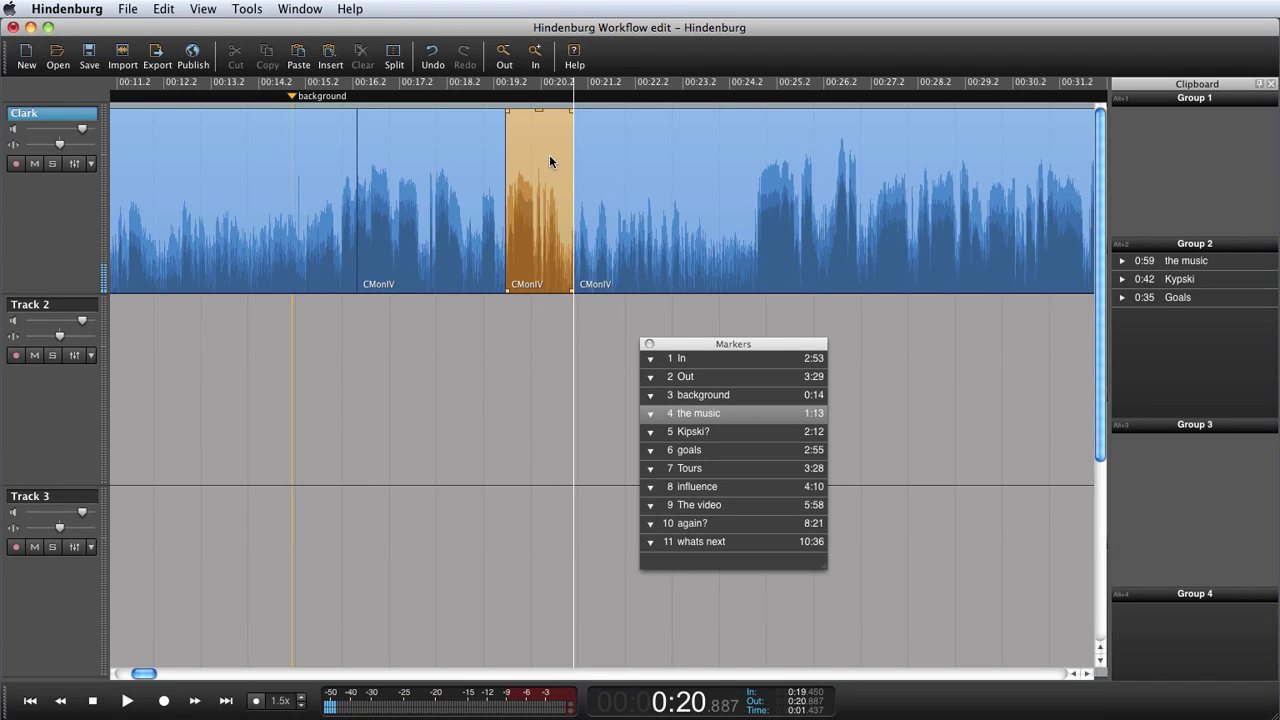
pyautogui.moveTo(668, 180); pyautogui.dragTo(808, 254)
pyautogui.click(843, 277)
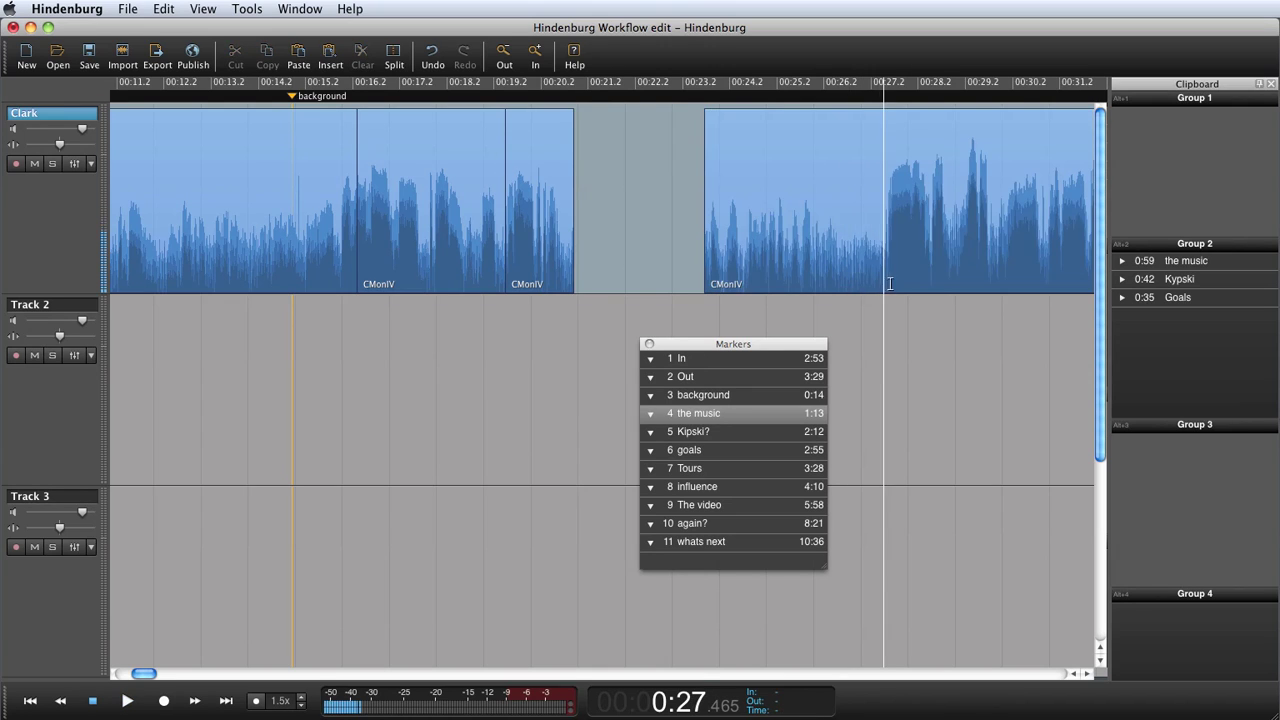
pyautogui.click(290, 240)
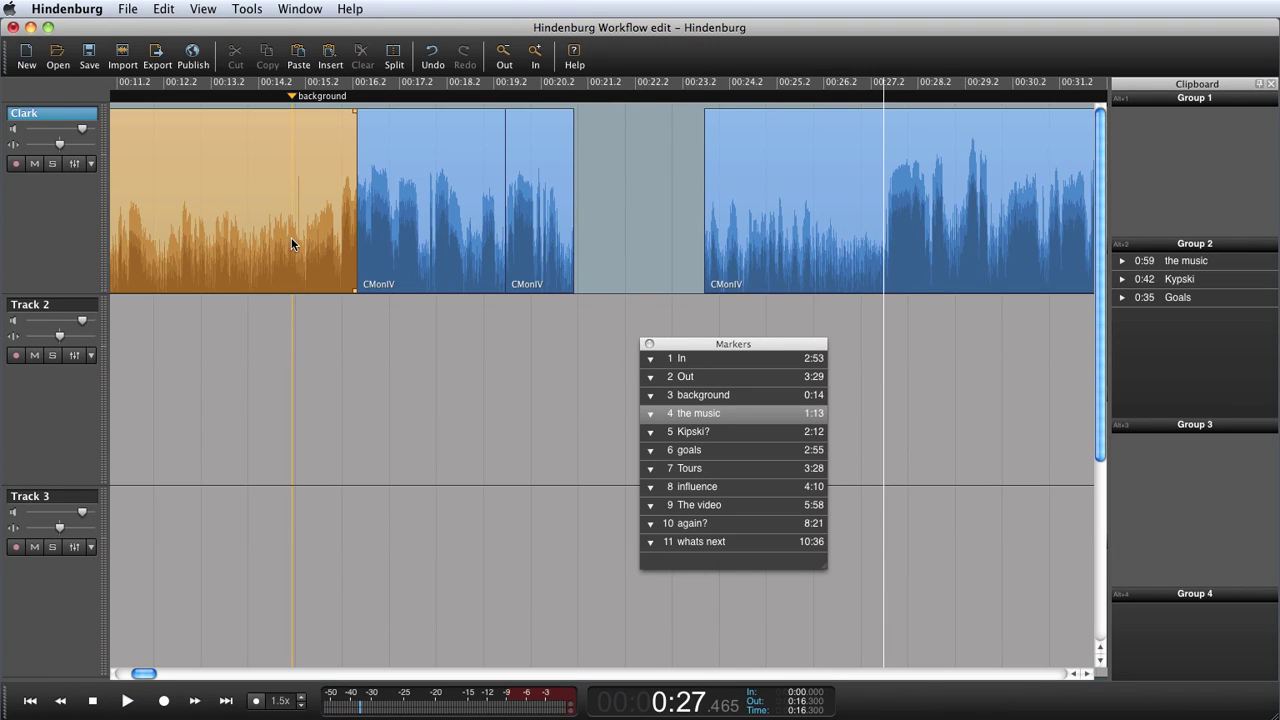
pyautogui.press('Delete')
pyautogui.moveTo(890, 274); pyautogui.dragTo(838, 277)
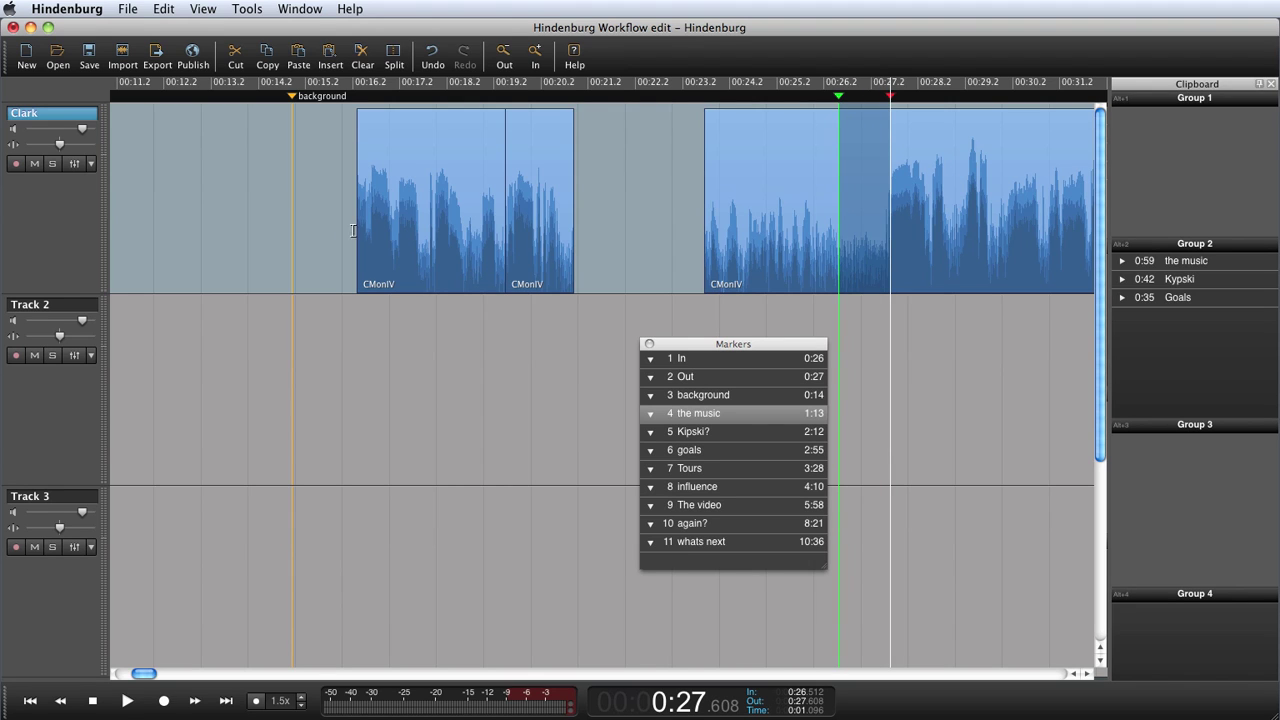
# Paste a copy of the marked audio at 0:14.8 and trim its end shorter
pyautogui.click(291, 234)
pyautogui.press('super+c')
pyautogui.press('super+v')
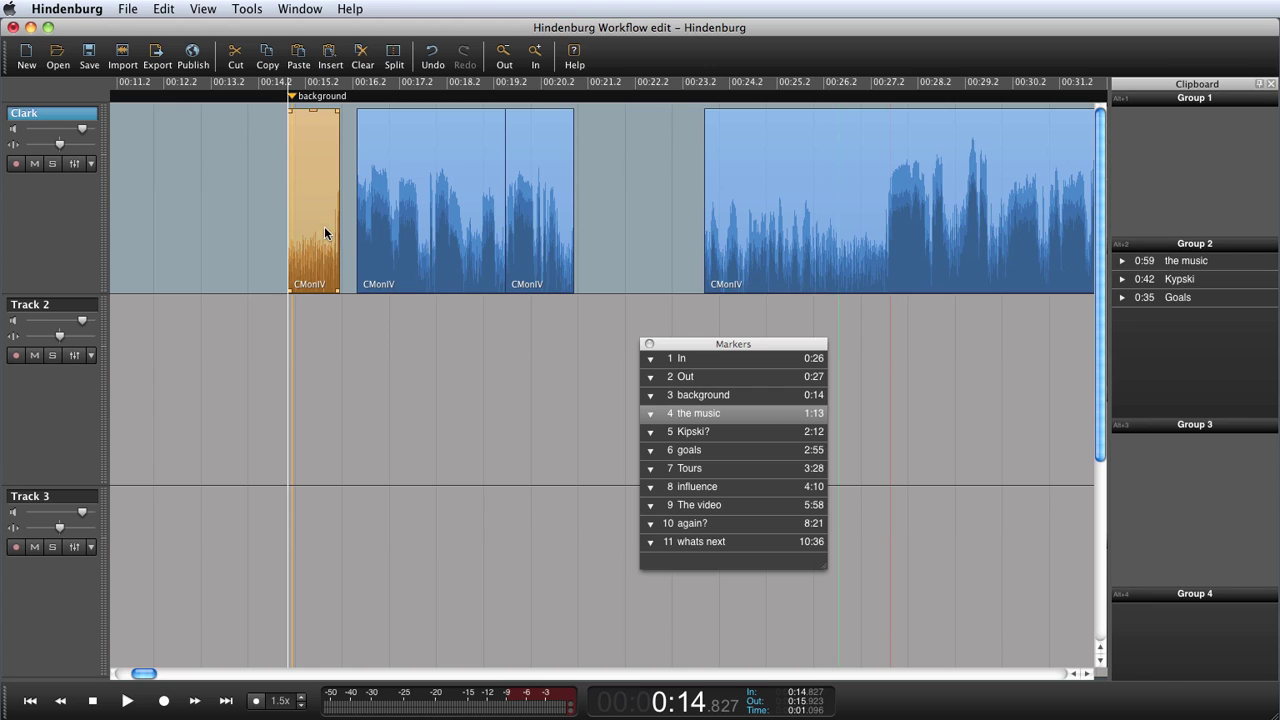
pyautogui.press('space')
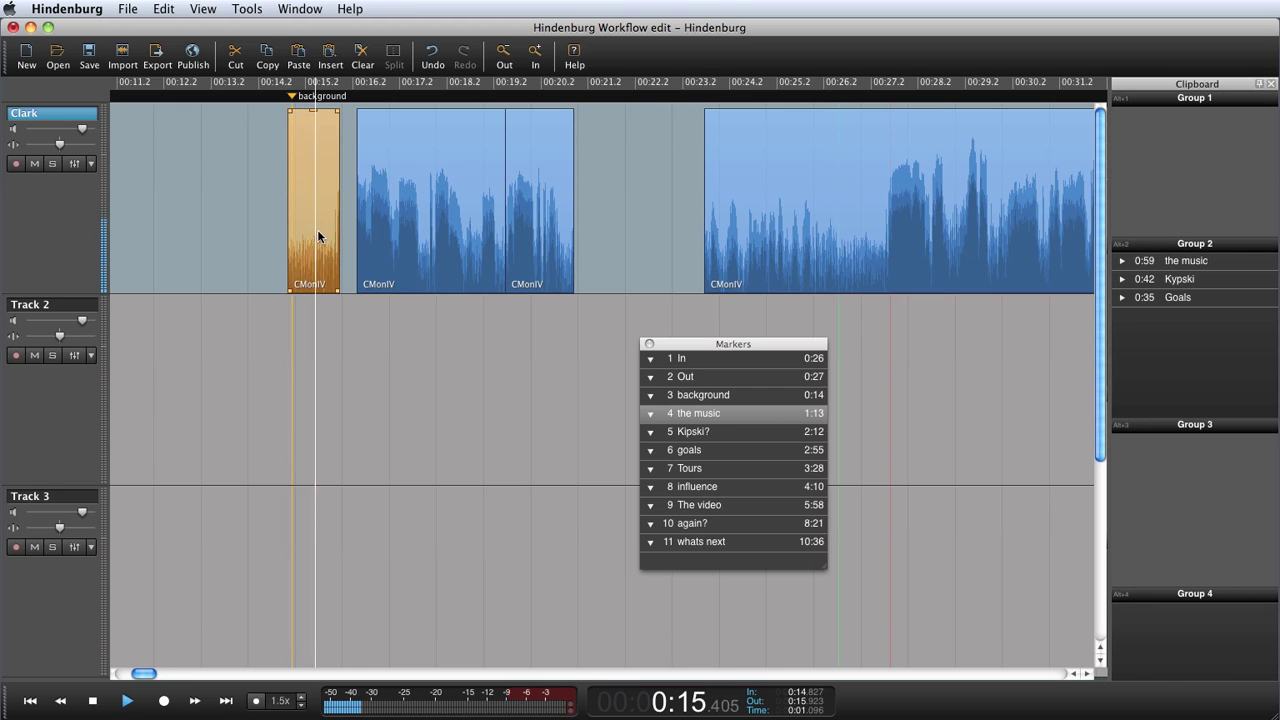
pyautogui.scroll(2, 318, 228)
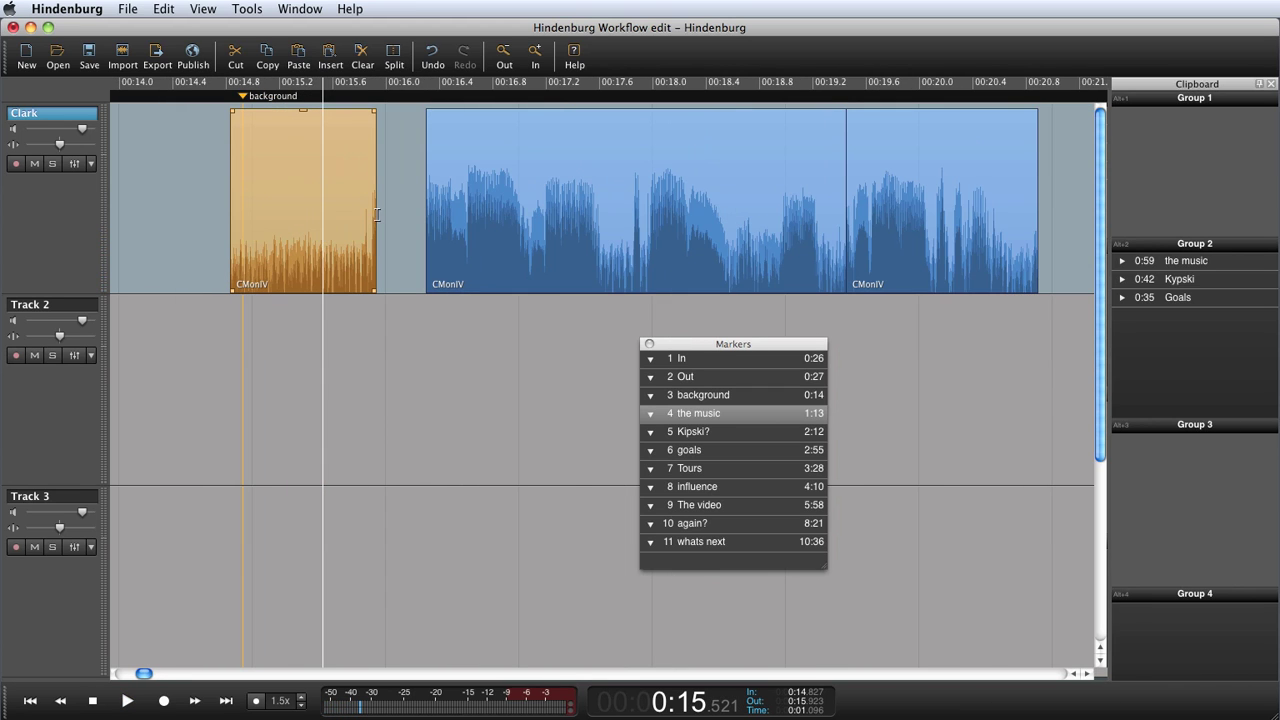
pyautogui.moveTo(373, 214); pyautogui.dragTo(357, 210)
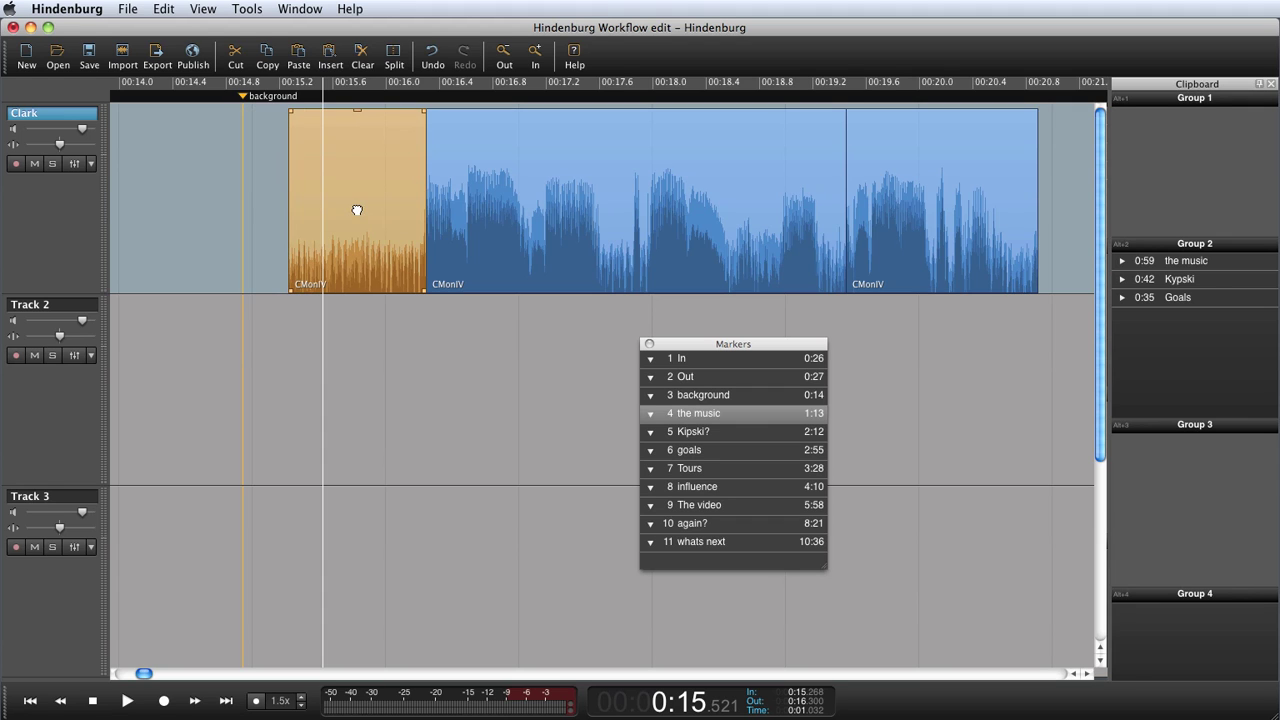
pyautogui.press('space')
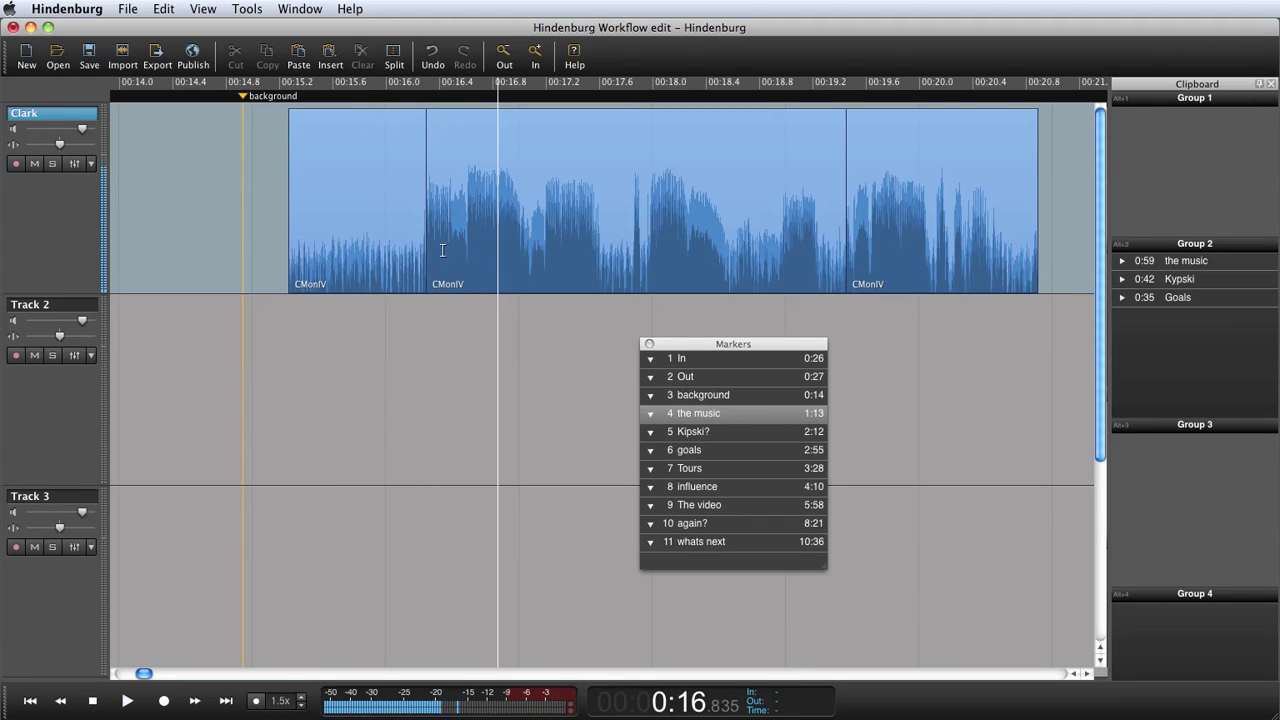
# Give the pasted background piece a fade-in and play it back
pyautogui.doubleClick(442, 250)
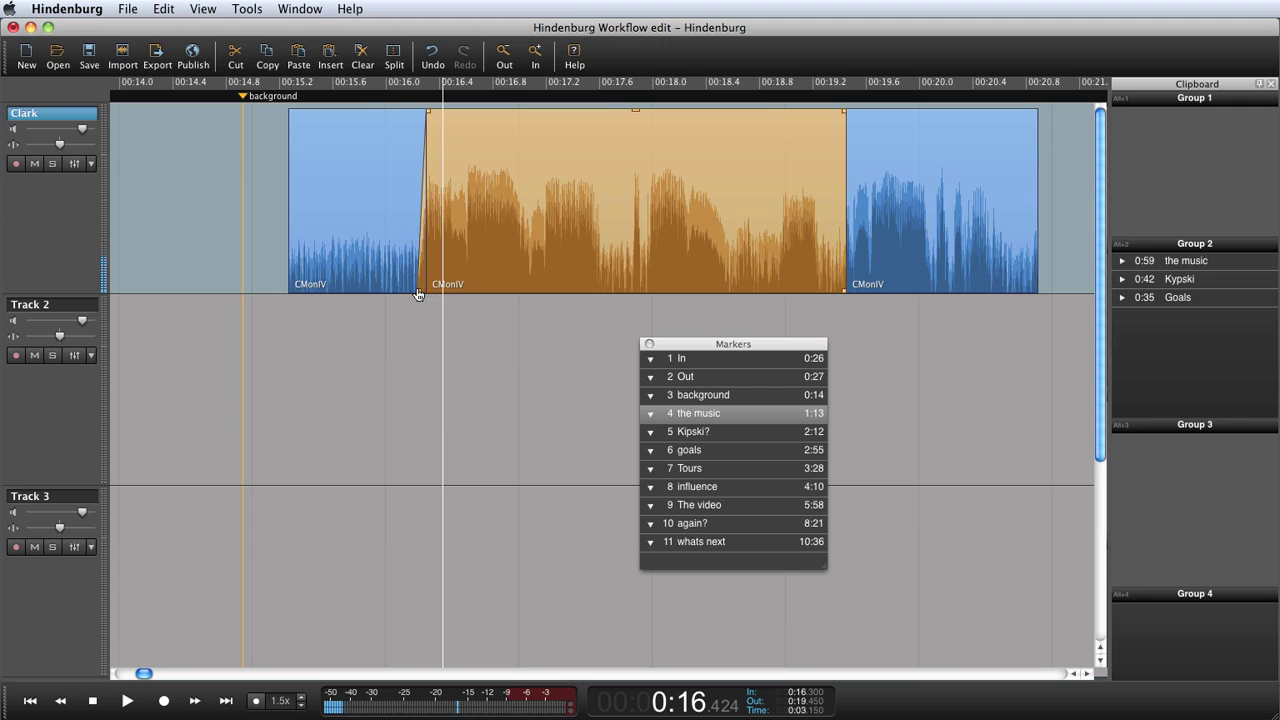
pyautogui.click(293, 271)
pyautogui.press('space')
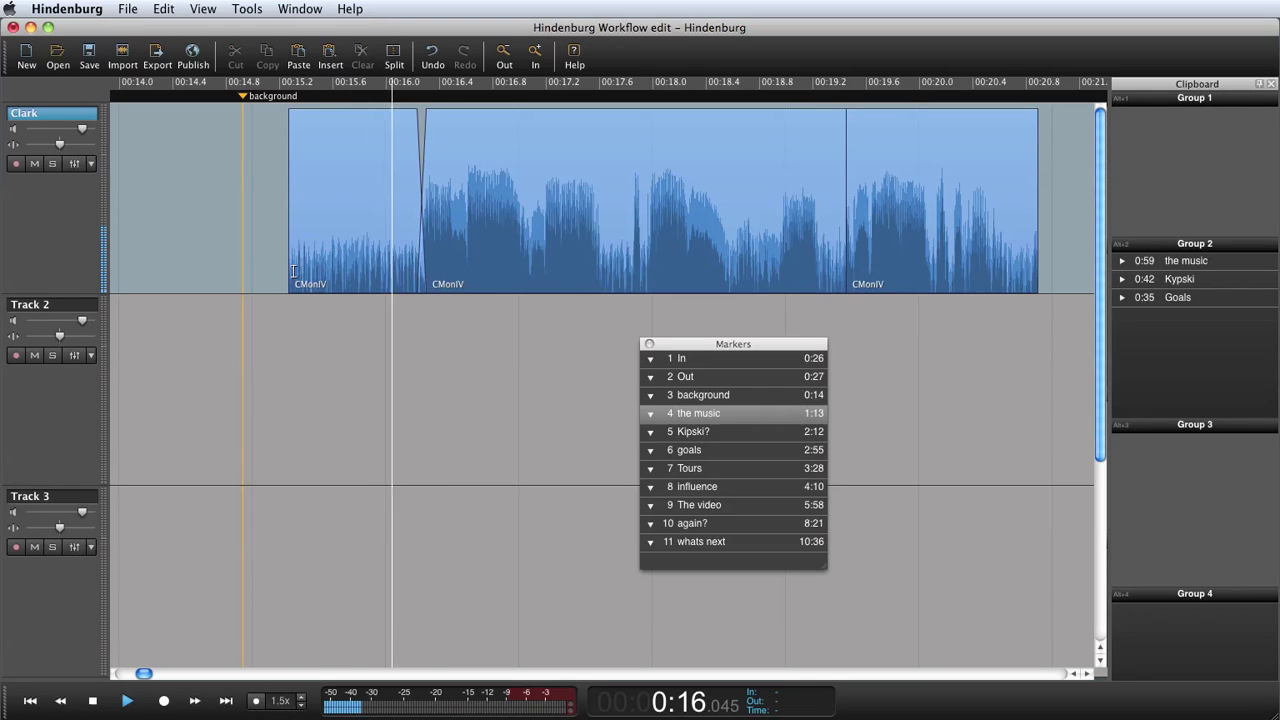
pyautogui.click(293, 111)
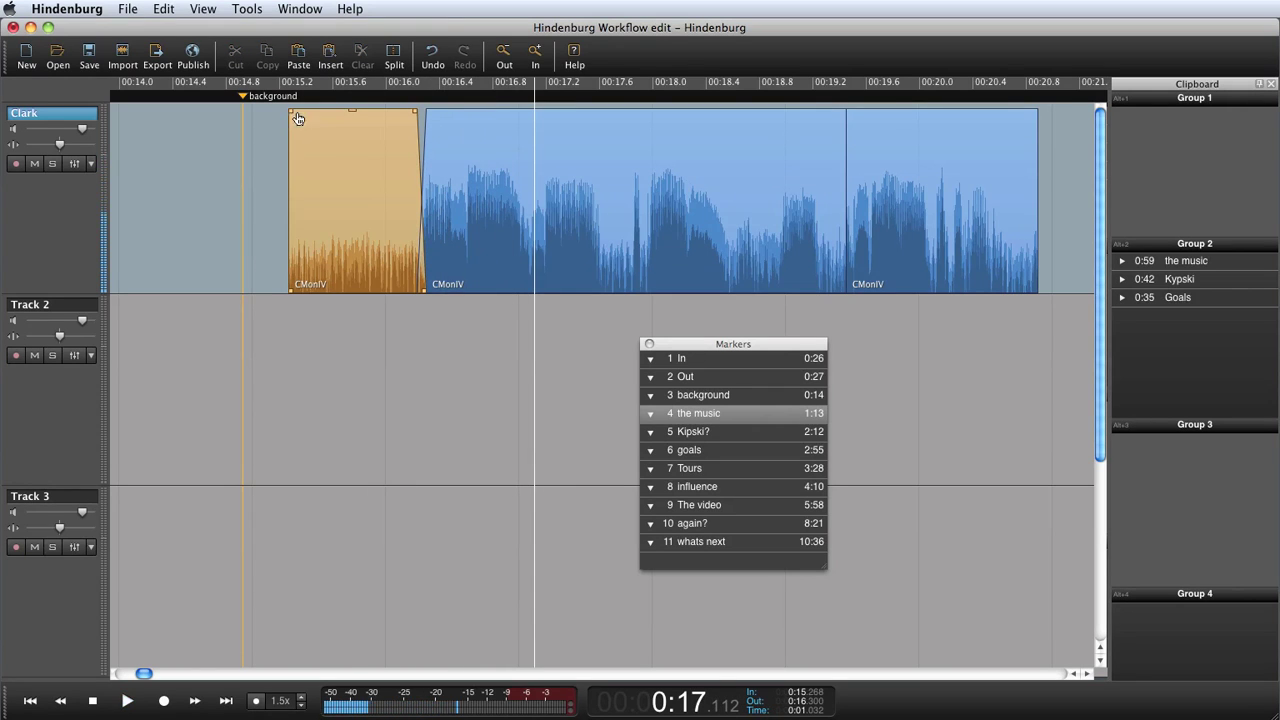
pyautogui.moveTo(298, 118); pyautogui.dragTo(355, 123)
pyautogui.scroll(-2, 334, 177)
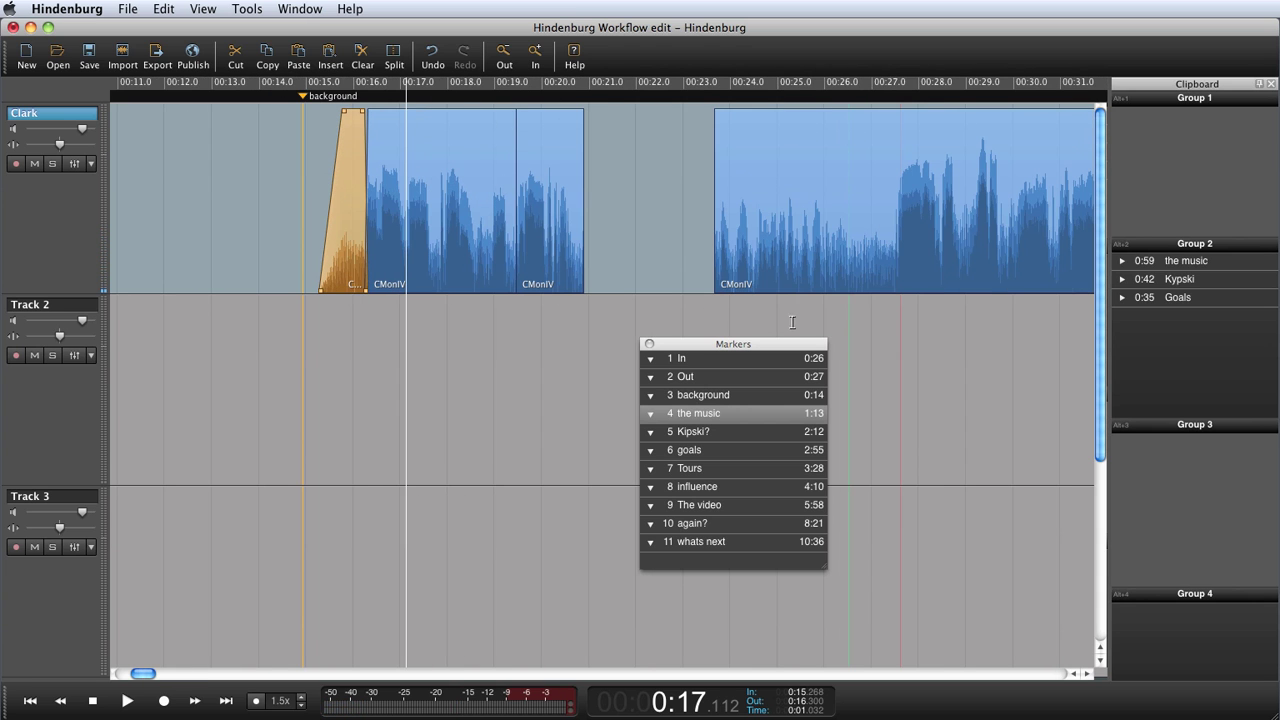
pyautogui.hscroll(5, 898, 261)
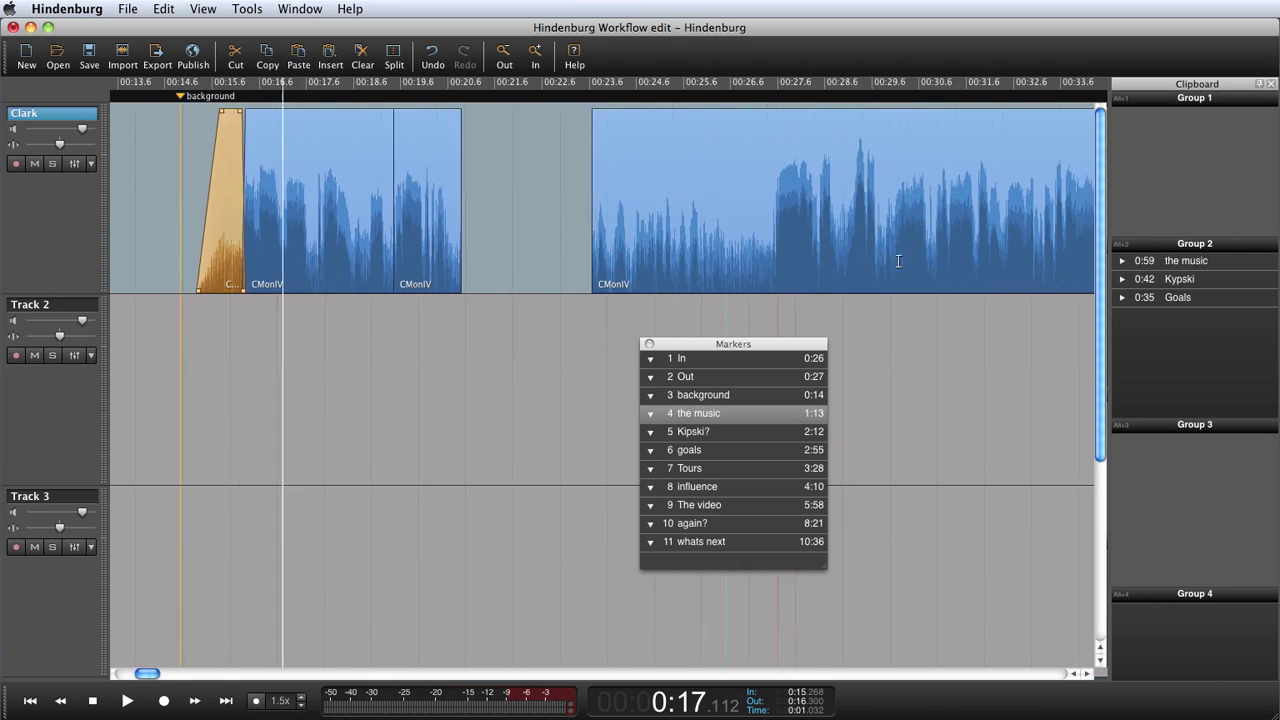
# Paste the 0:36.25–0:37.17 stretch at the end of the intro clips and play it back
pyautogui.hscroll(3, 898, 261)
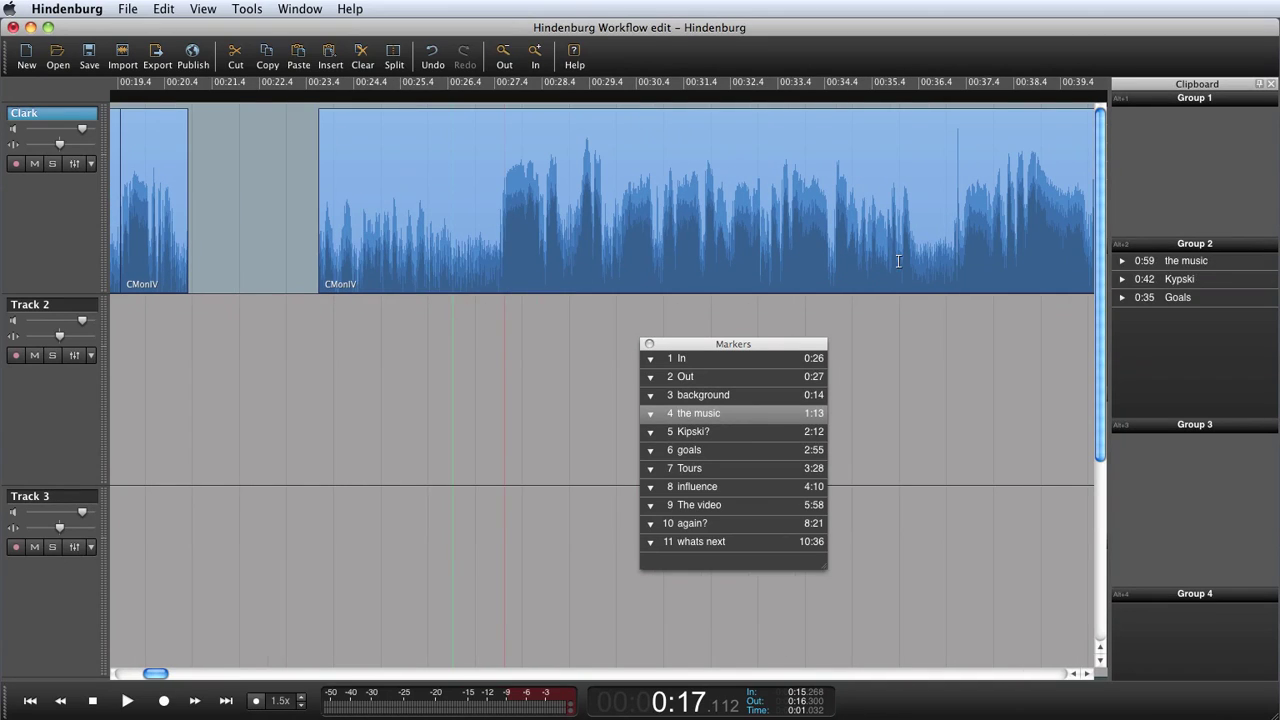
pyautogui.moveTo(955, 278); pyautogui.dragTo(912, 280)
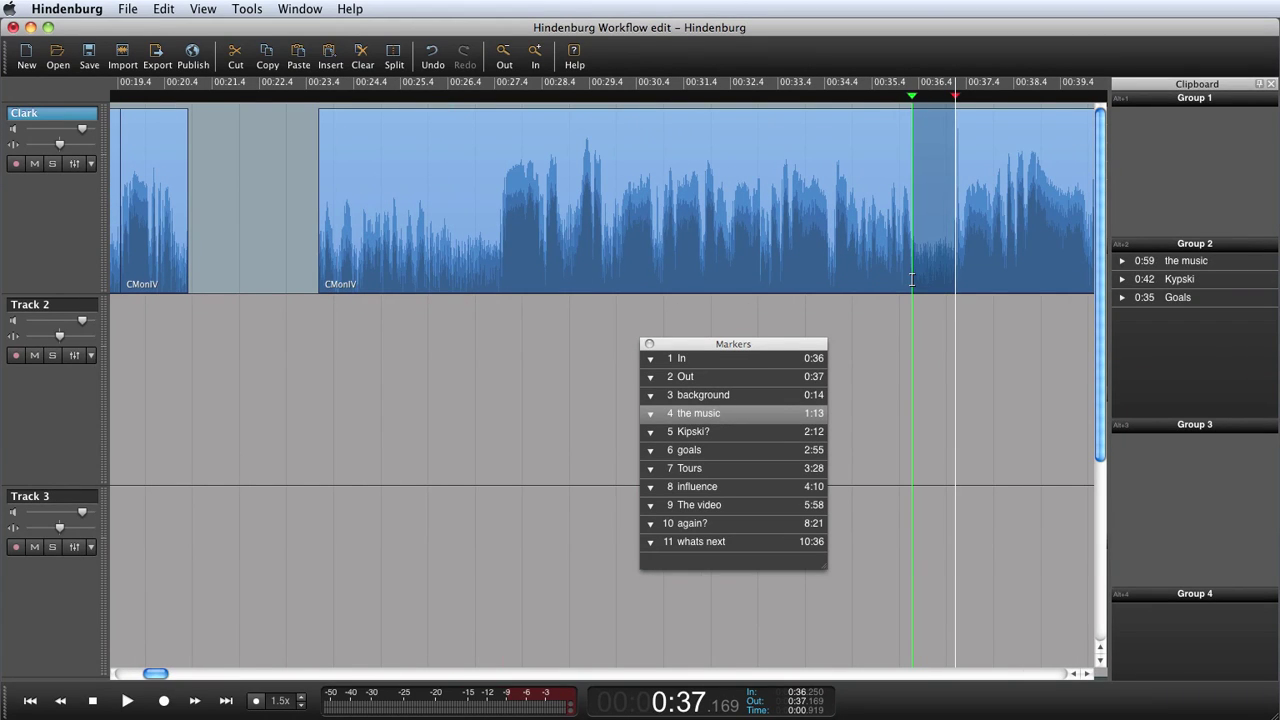
pyautogui.hscroll(-3, 380, 220)
pyautogui.click(346, 217)
pyautogui.press('Left')
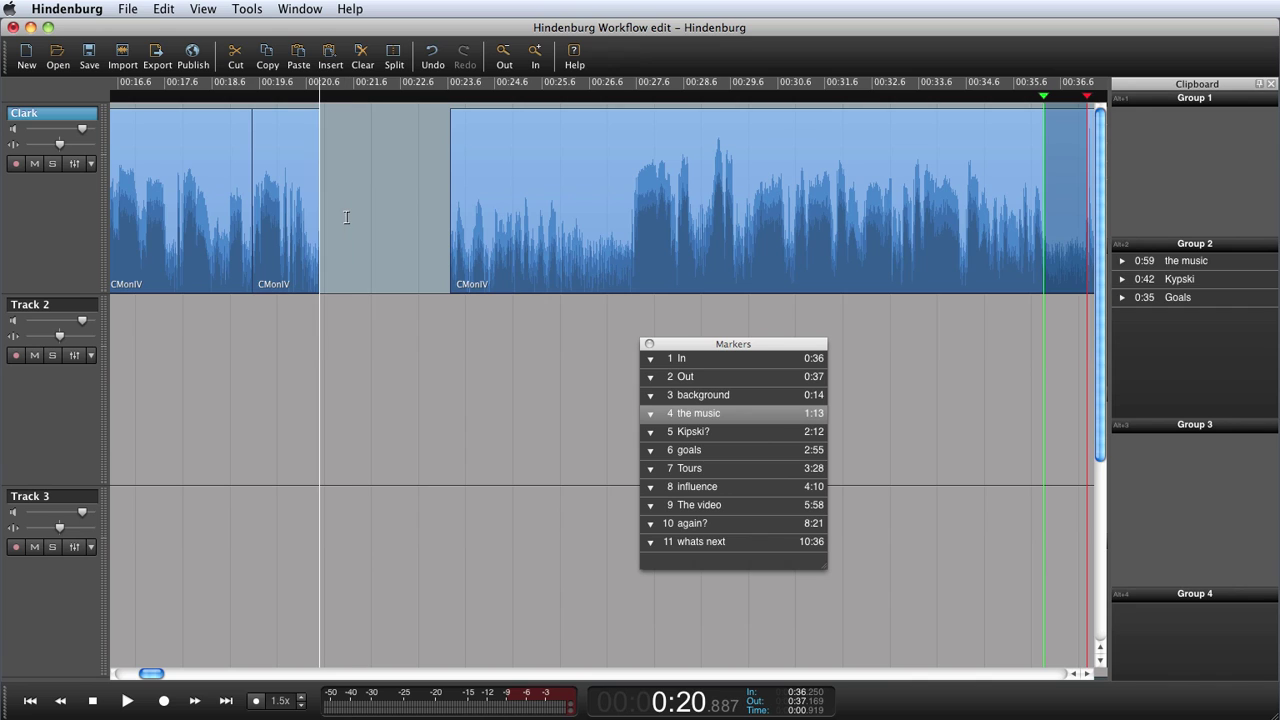
pyautogui.press('super+v')
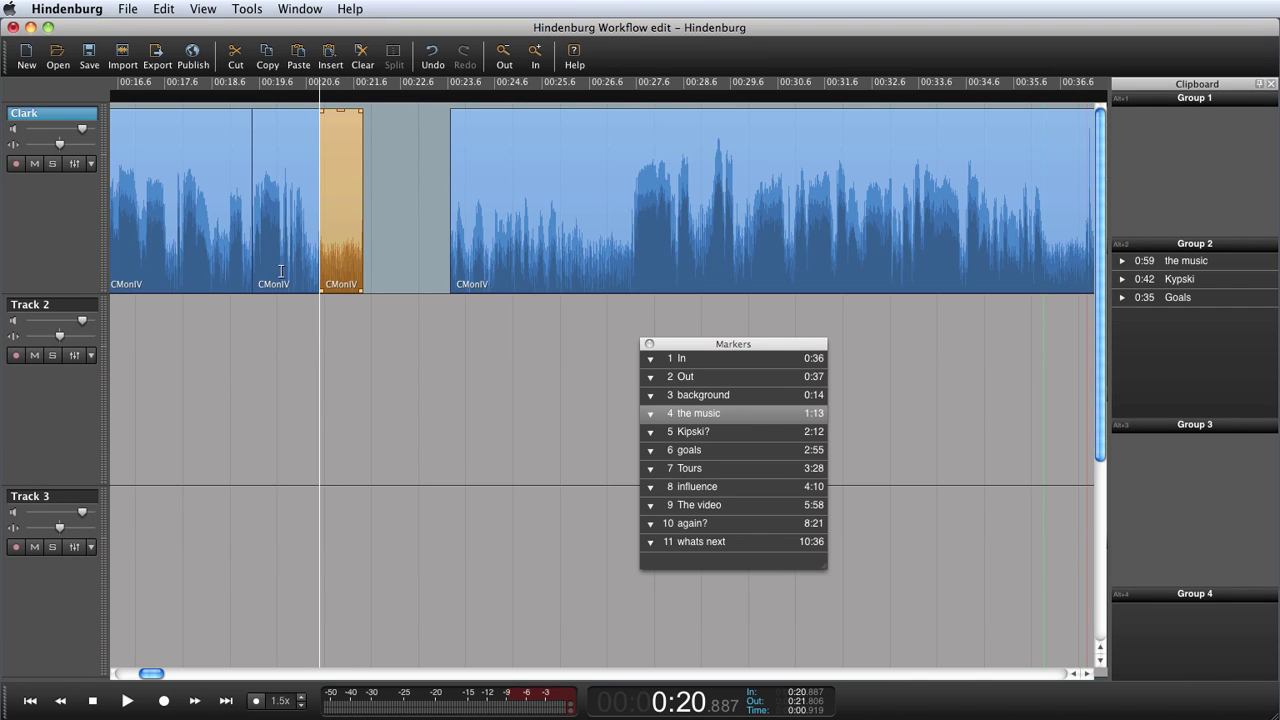
pyautogui.click(281, 271)
pyautogui.press('space')
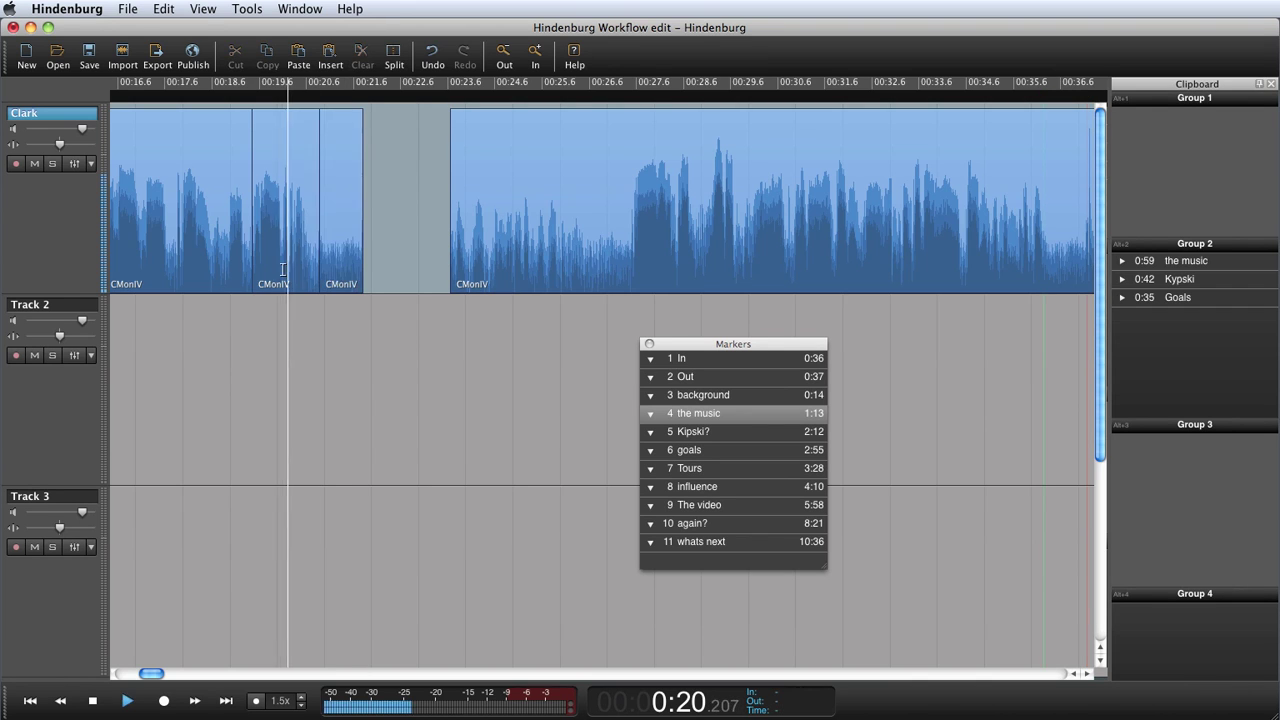
# Give the short pasted clip a fade-out and select all the intro clips
pyautogui.click(353, 119)
pyautogui.moveTo(361, 118); pyautogui.dragTo(333, 123)
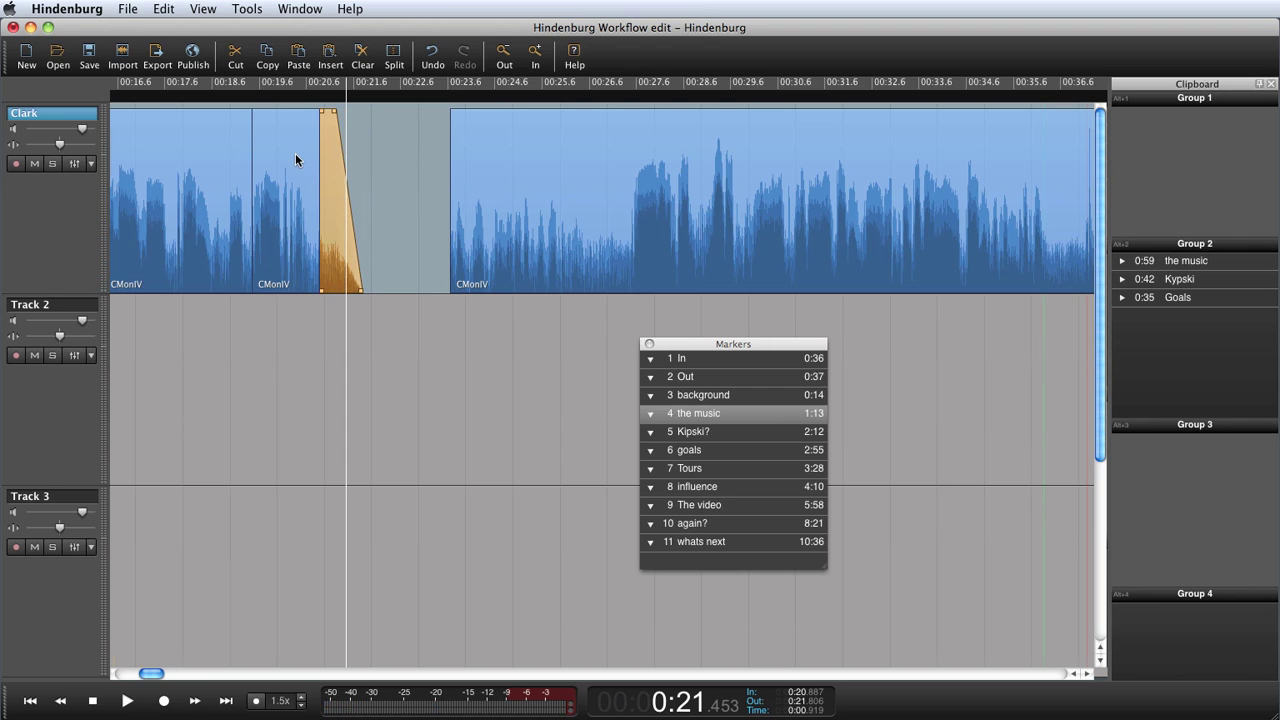
pyautogui.press('super+minus')
pyautogui.press('super+minus')
pyautogui.keyDown('shift'); pyautogui.click(261, 188); pyautogui.keyUp('shift')
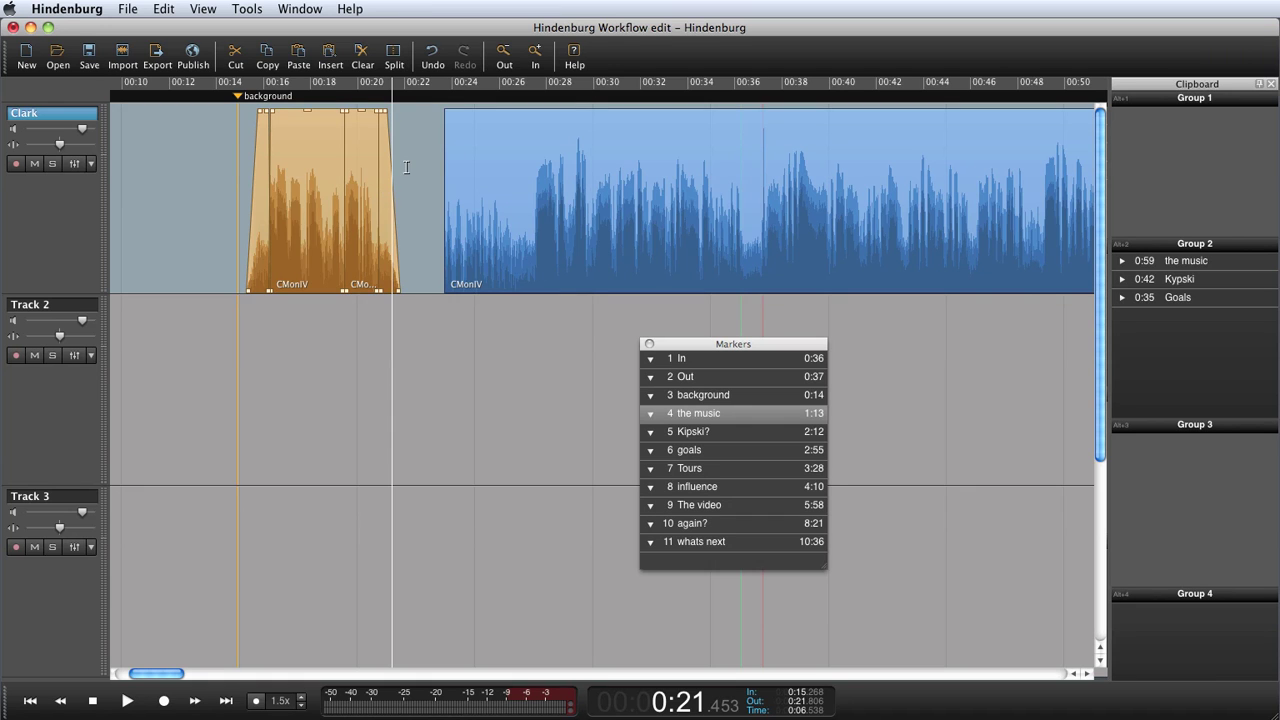
# Move the edited intro into Clipboard Group 2, renaming the CMonIV entry 'Introduction'
pyautogui.moveTo(323, 168); pyautogui.dragTo(1192, 345)
pyautogui.click(1184, 318)
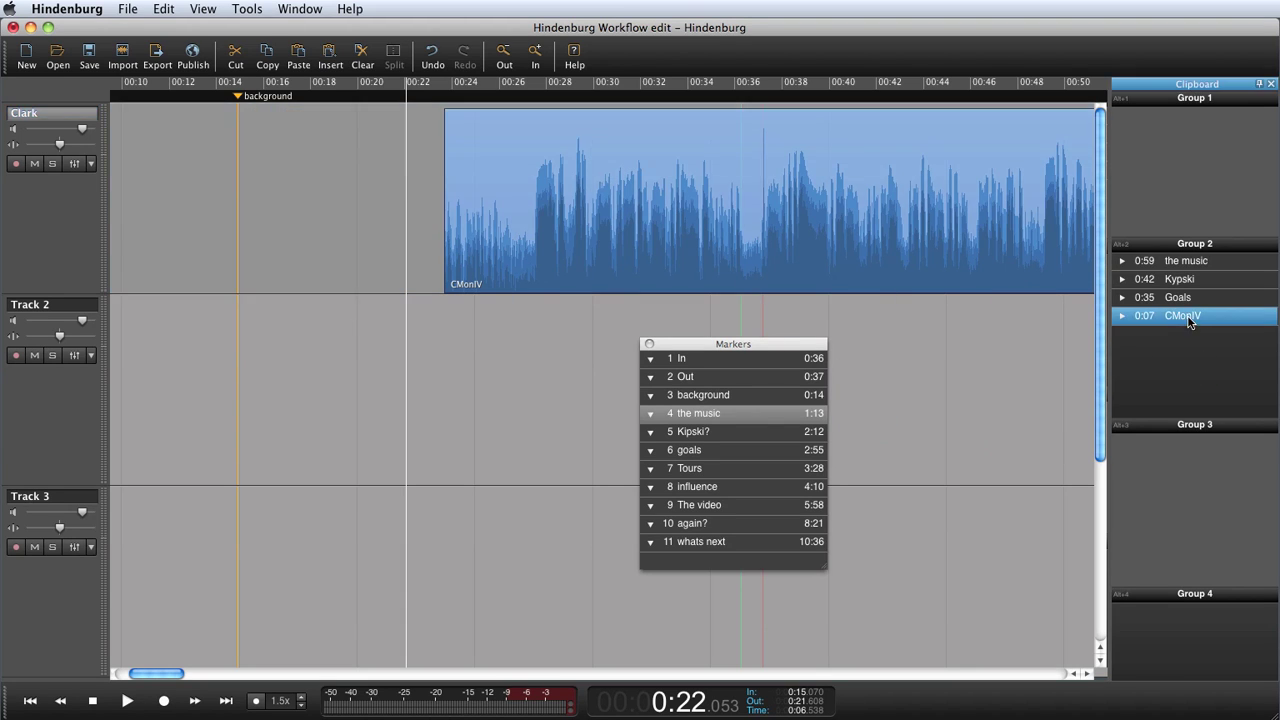
pyautogui.press('Return')
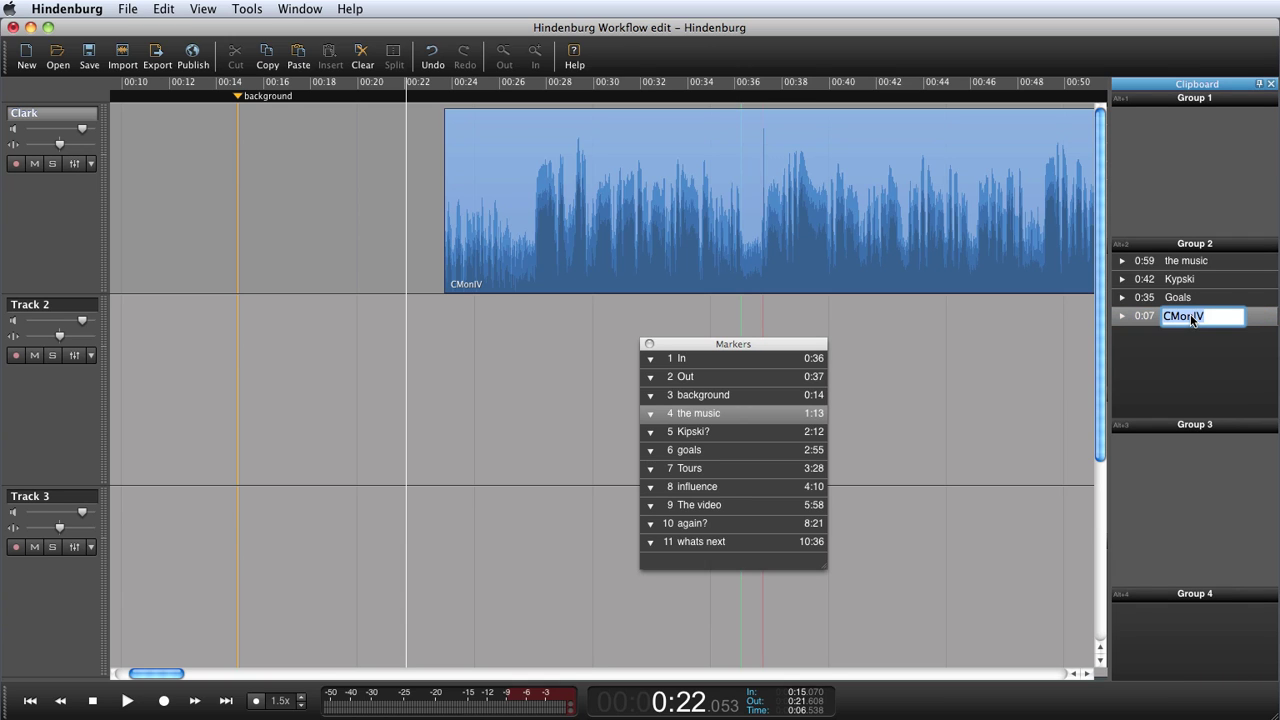
pyautogui.press('BackSpace')
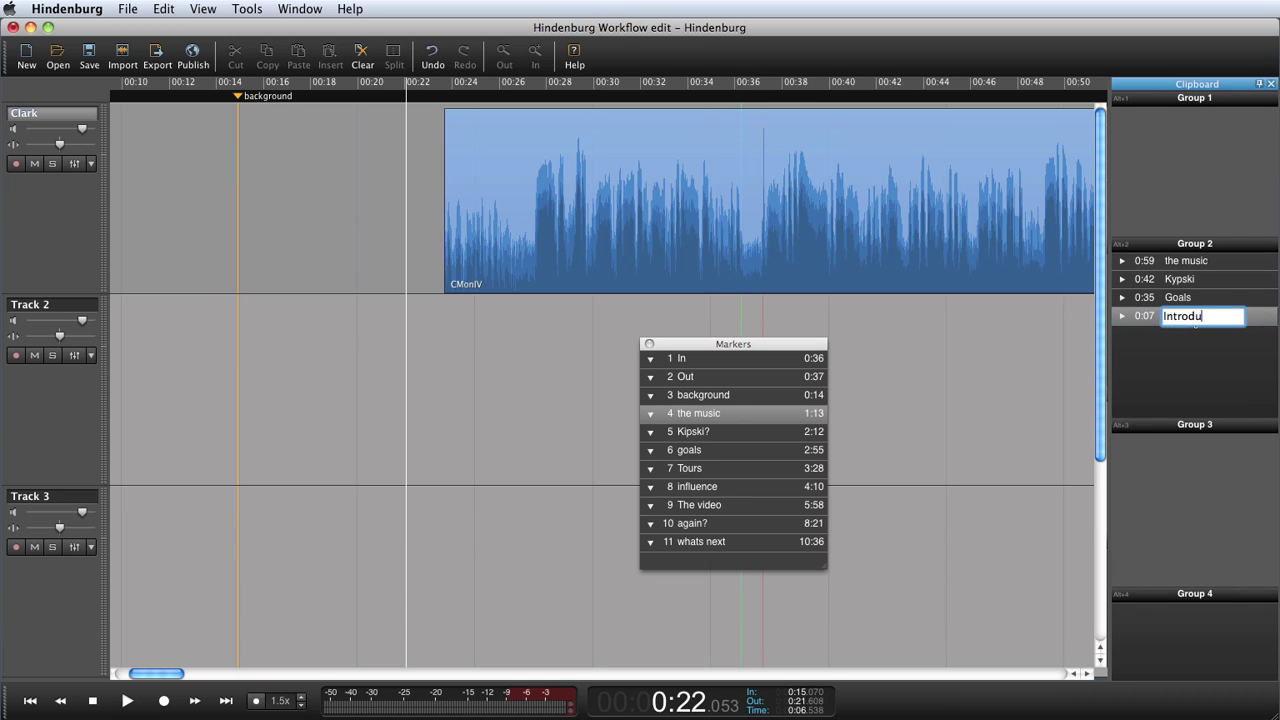
pyautogui.press('Return')
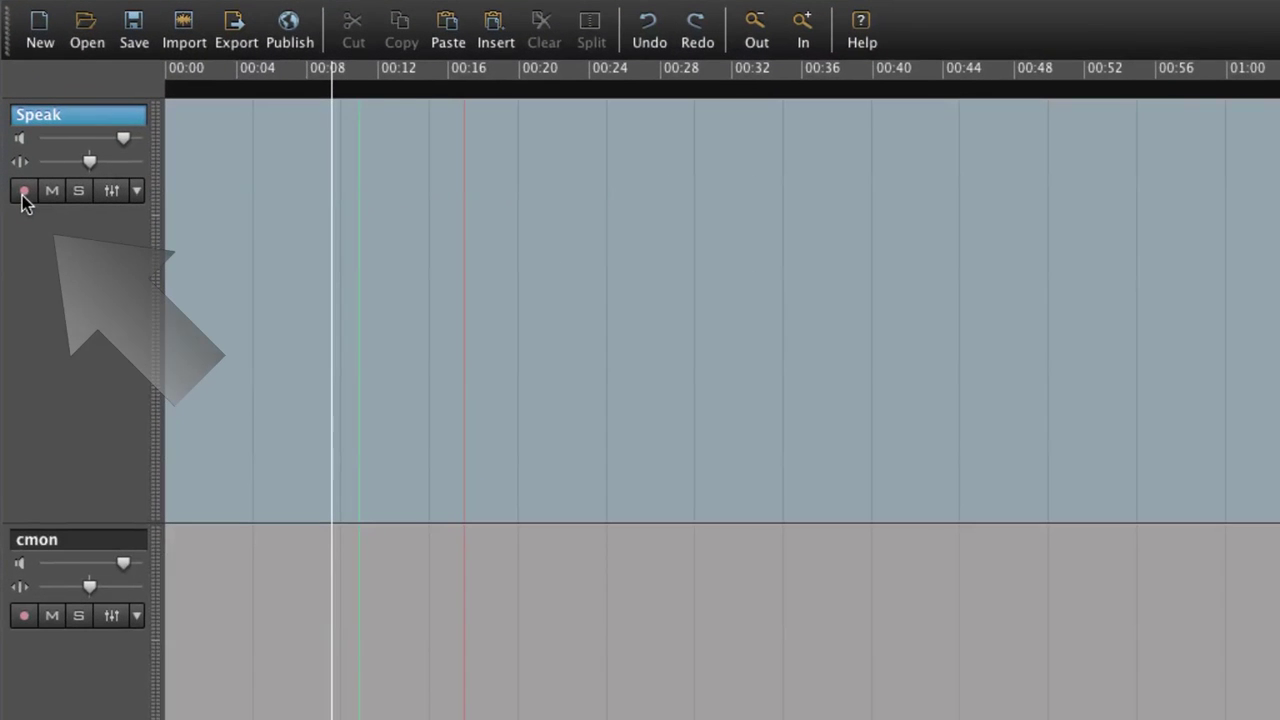
# Arm the Speak track, set the playhead near 0:01, and start recording narration
pyautogui.click(15, 163)
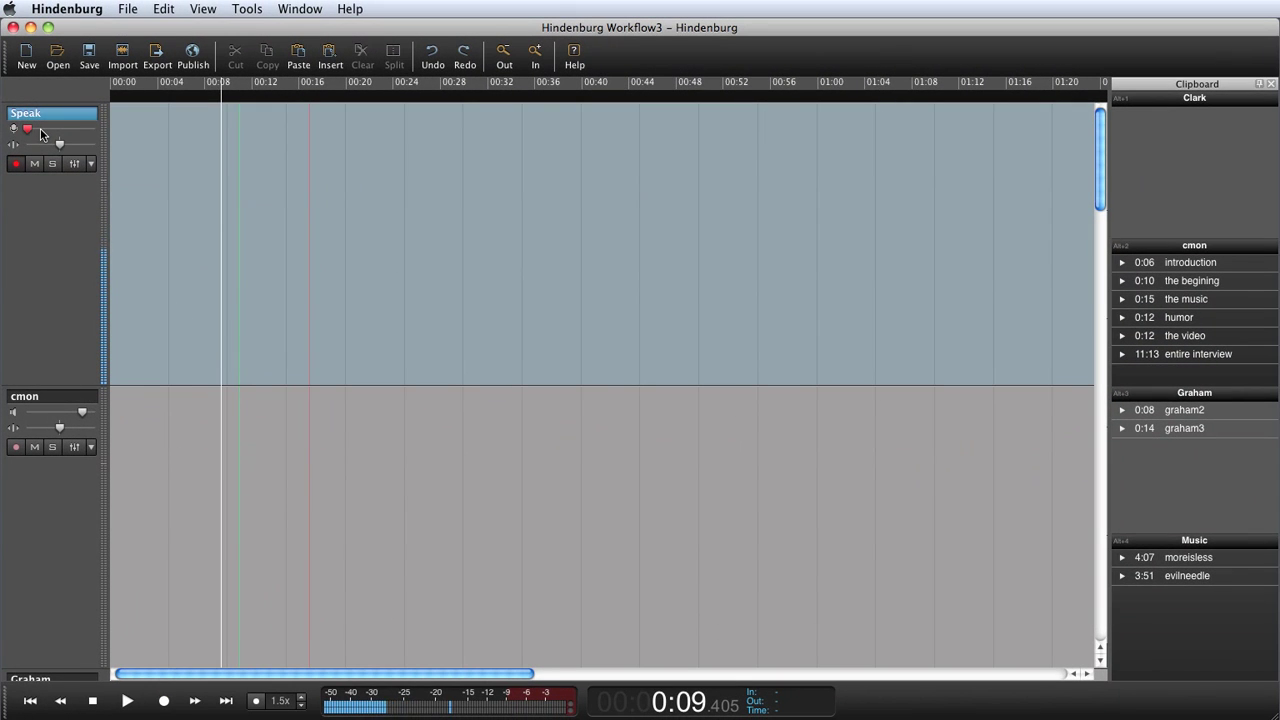
pyautogui.click(122, 195)
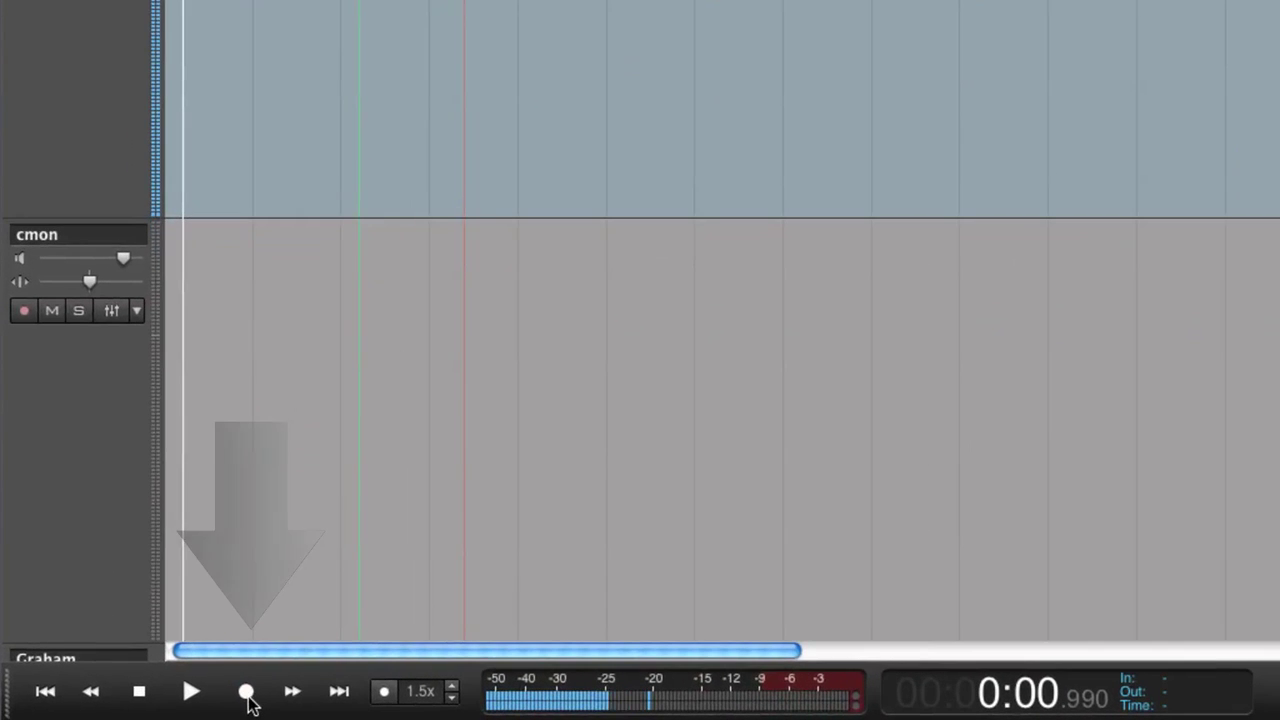
pyautogui.click(246, 691)
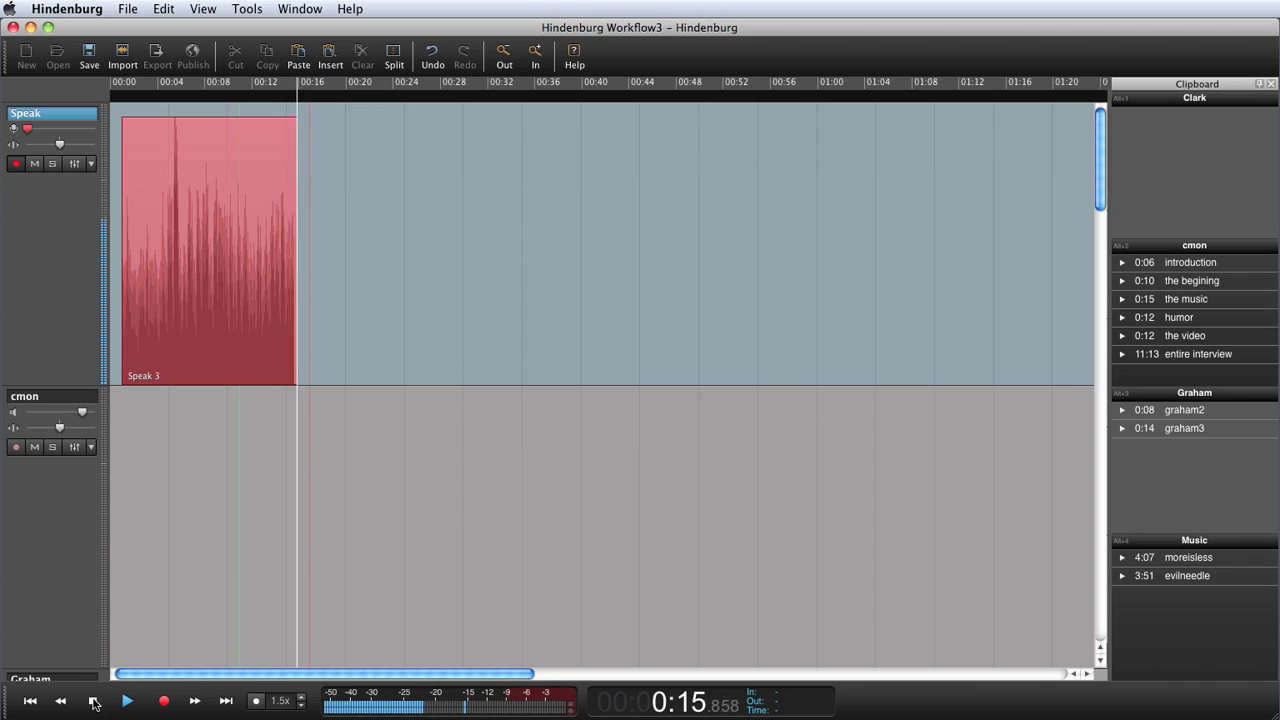
# Stop recording, leaving a roughly 16-second Speak 3 narration clip
pyautogui.click(94, 703)
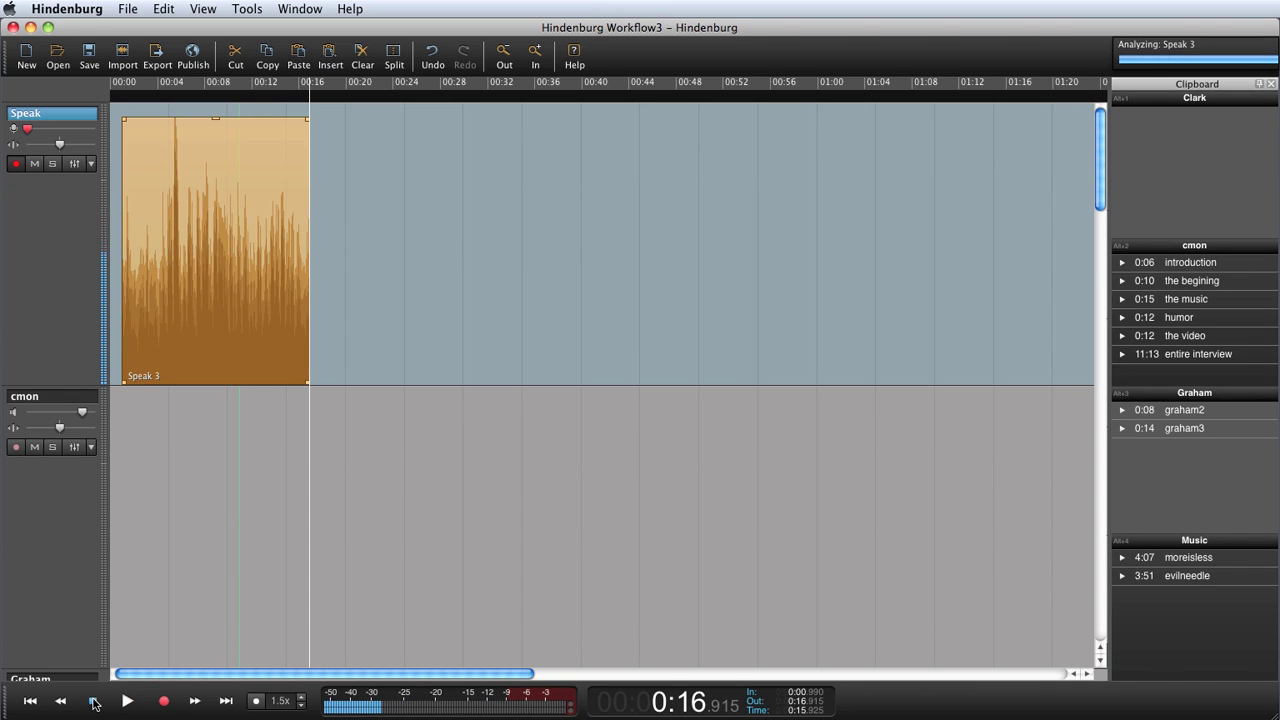